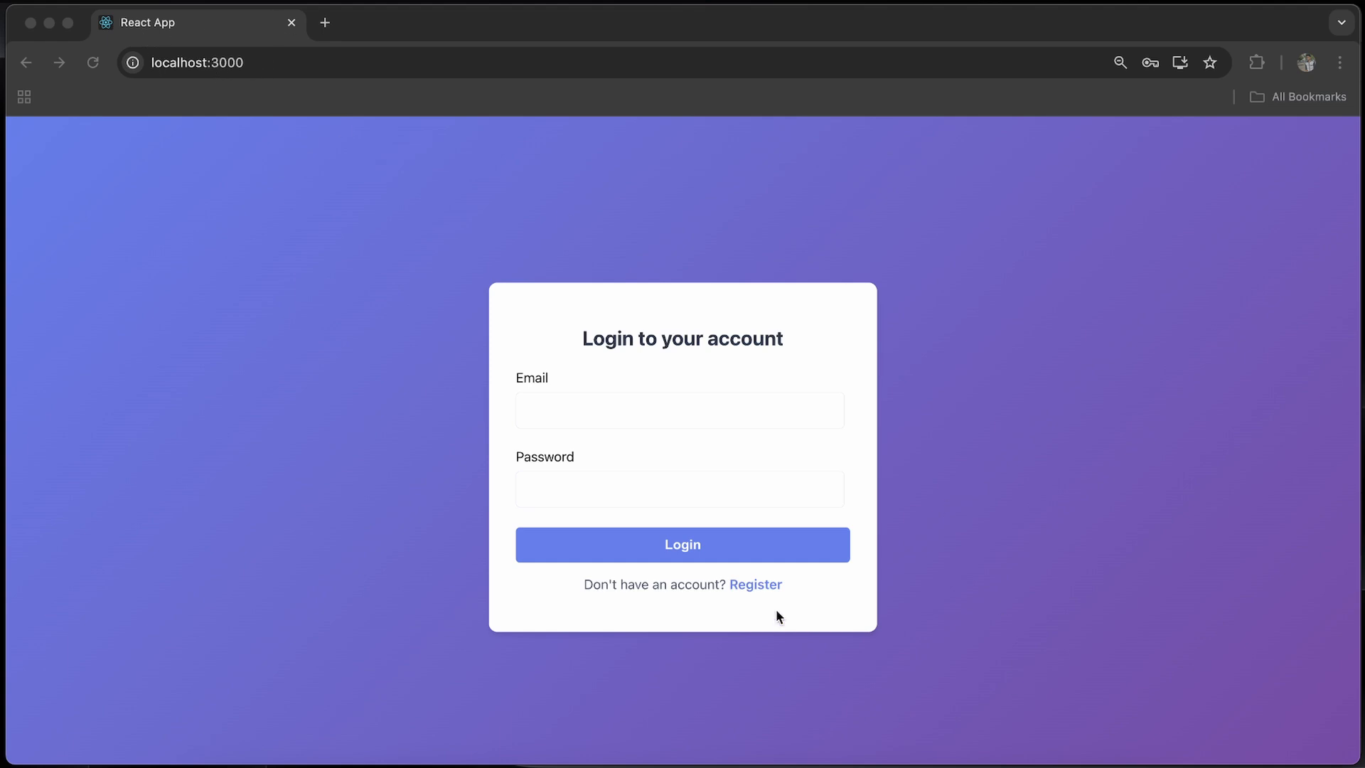
# Open the React app's registration page, check the development server output in VS Code, and return to Chrome
pyautogui.click(757, 584)
pyautogui.click(758, 584)
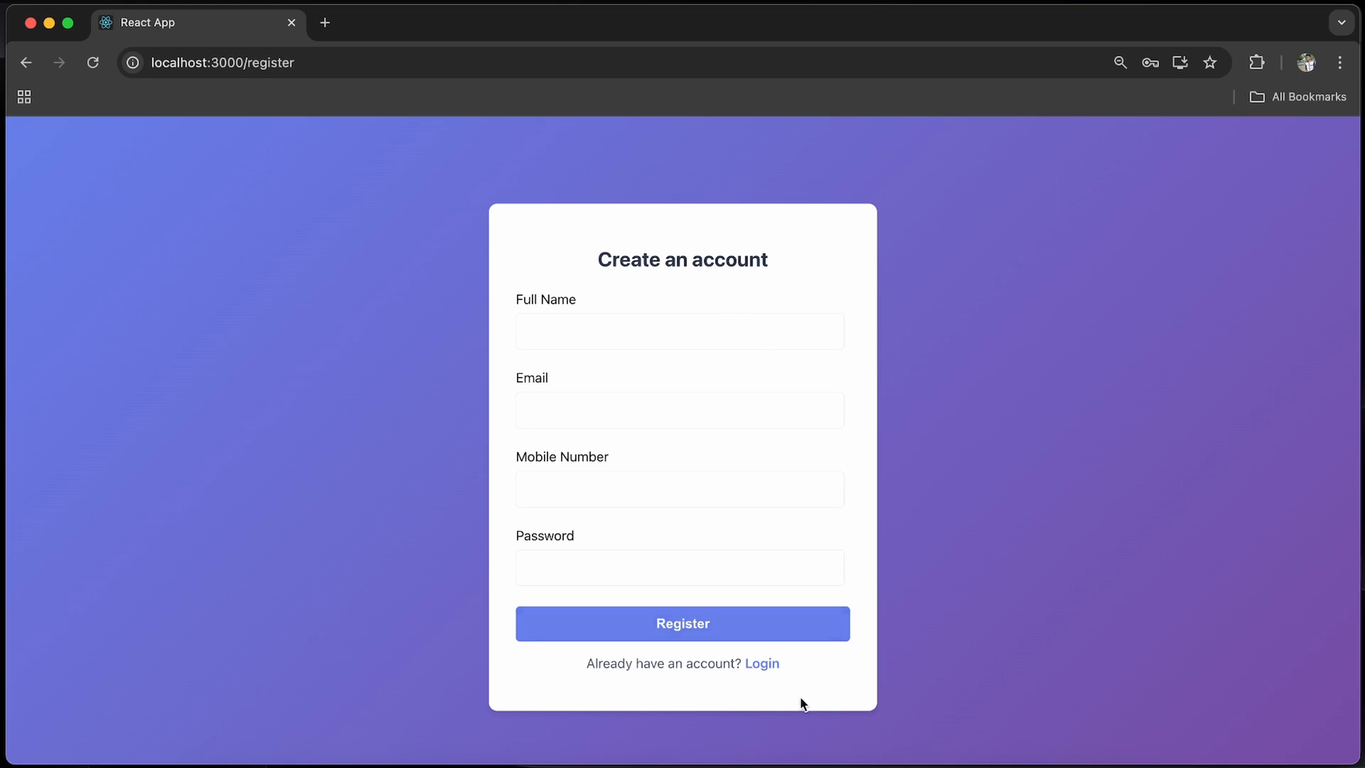
pyautogui.click(512, 764)
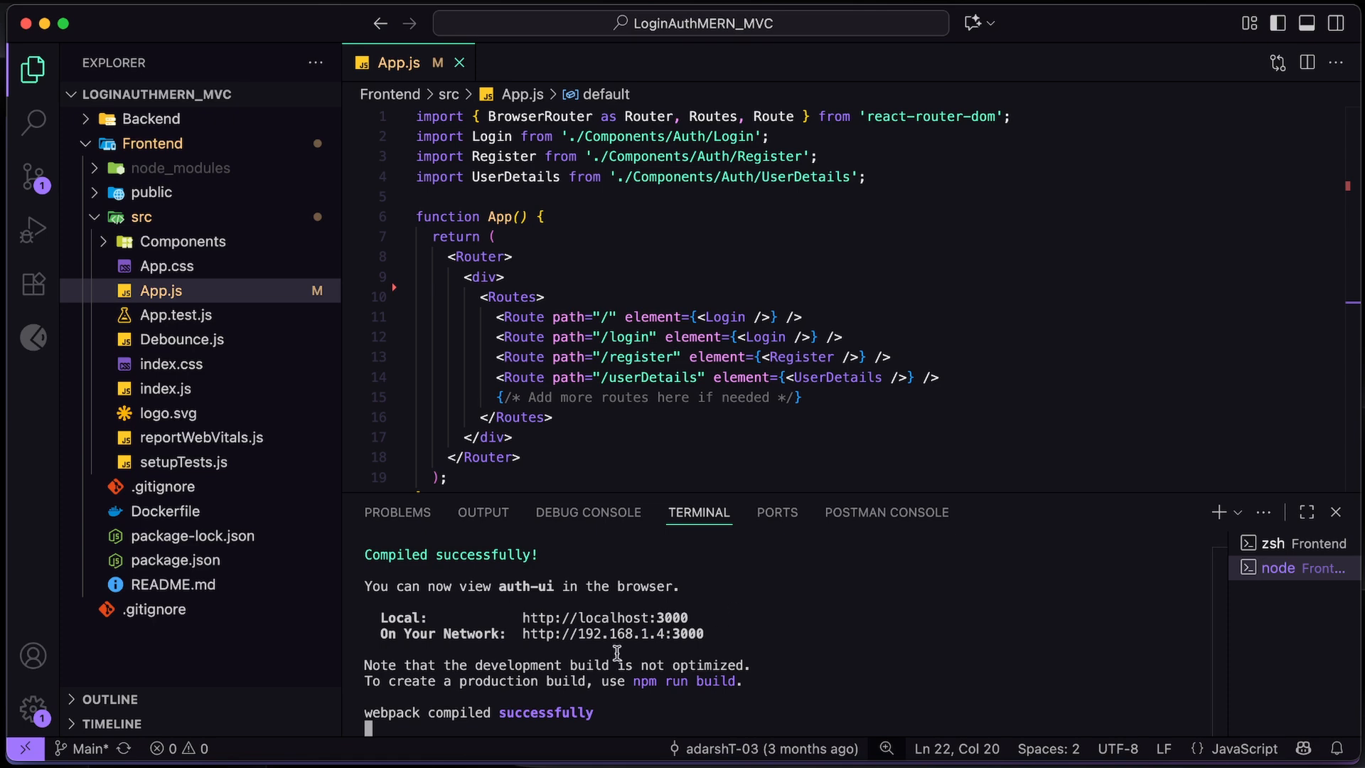
pyautogui.click(339, 764)
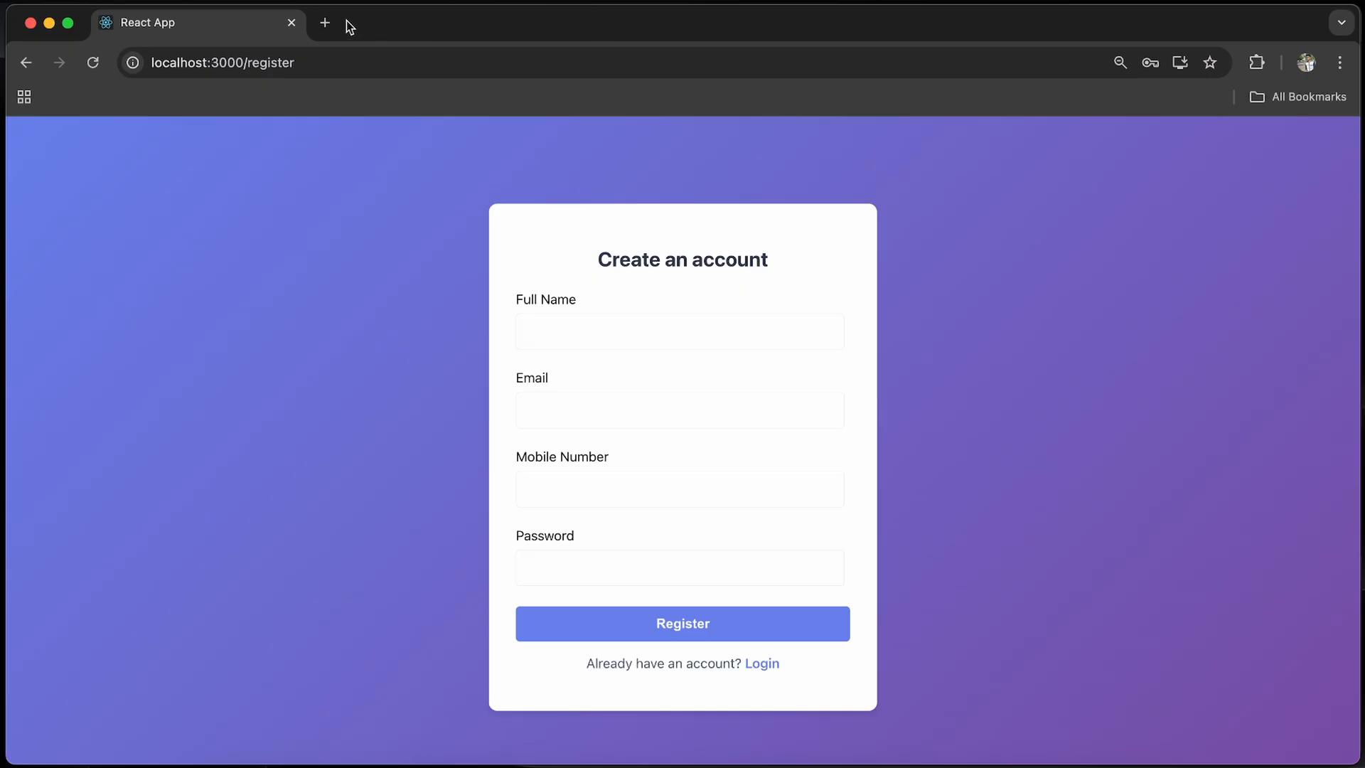
# Open github.com in a new browser tab and go to the LoginAuthMERN_MVC repository
pyautogui.click(324, 22)
pyautogui.write('gith')
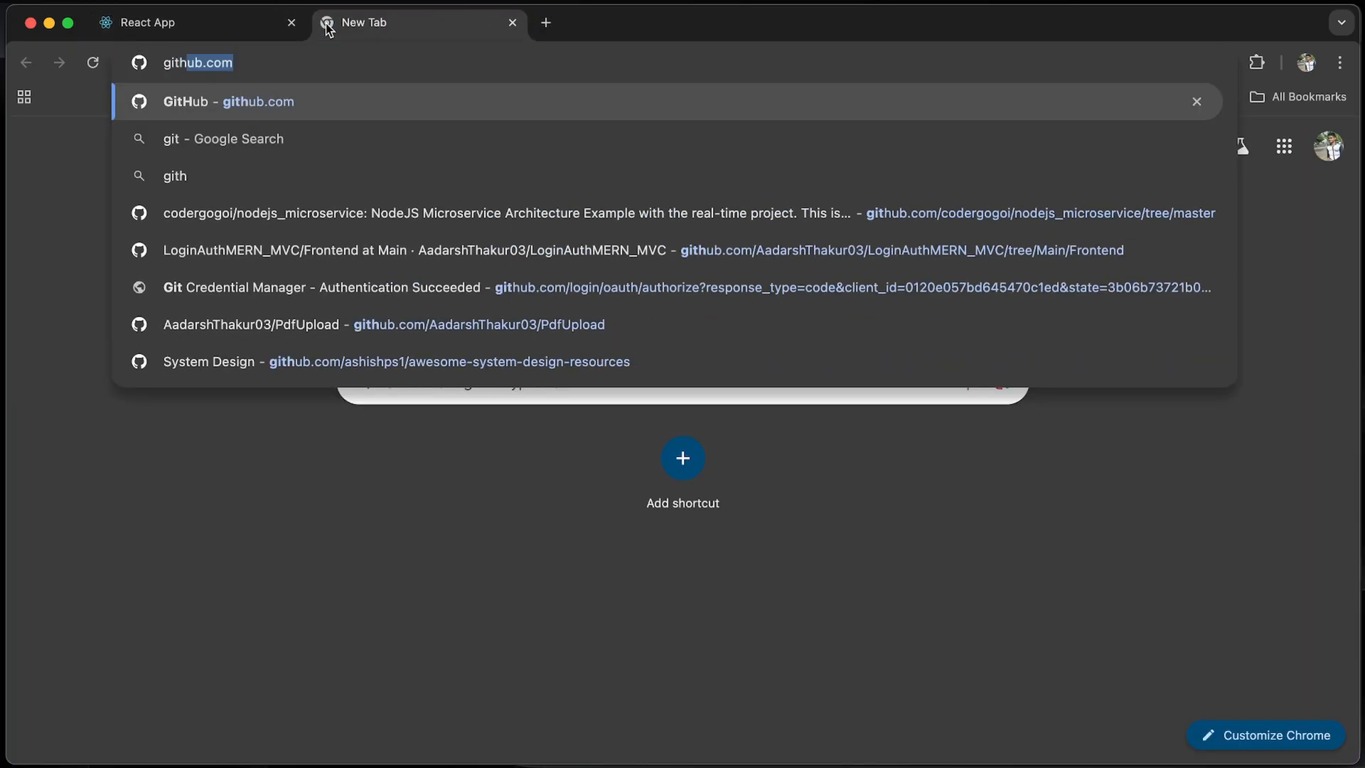
pyautogui.press('Return')
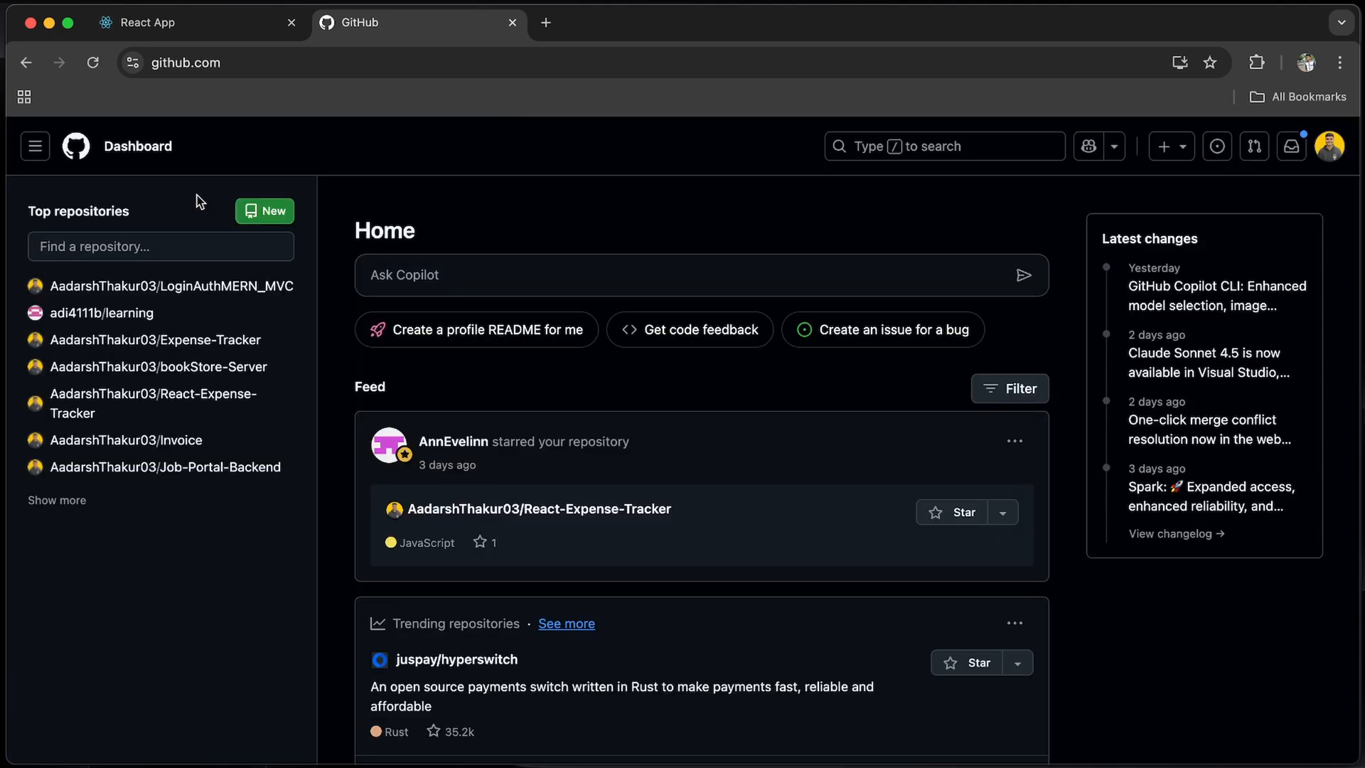
pyautogui.click(205, 287)
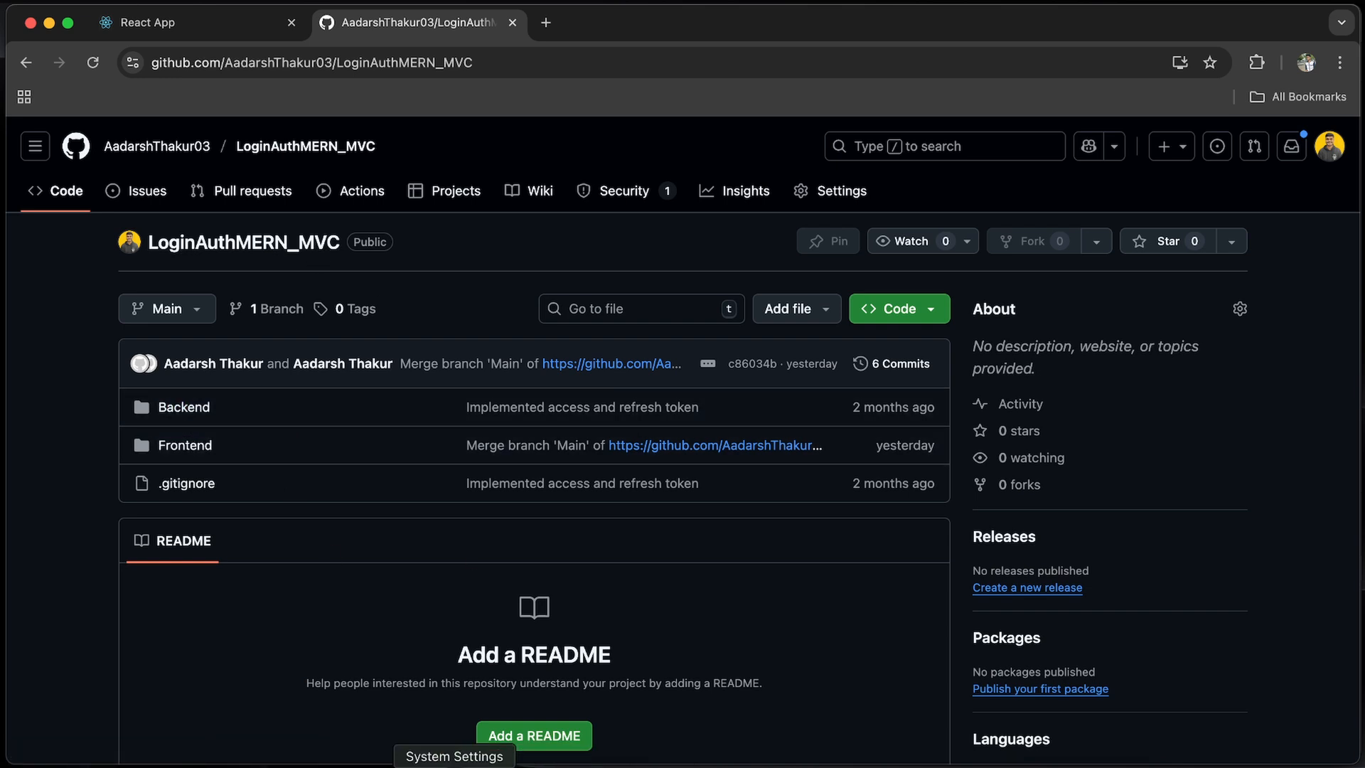
# Switch to VS Code, run git init in a new terminal, and stage all changes with git add
pyautogui.click(512, 766)
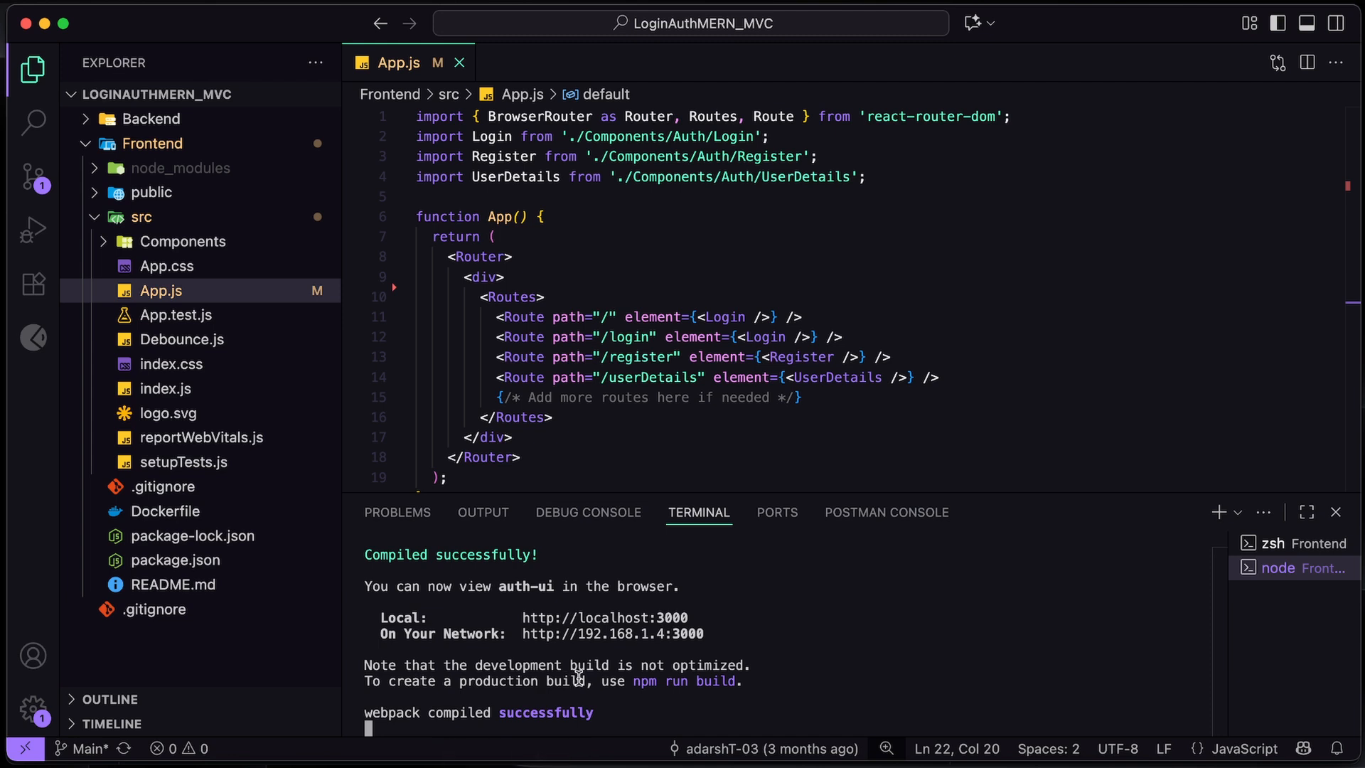
pyautogui.click(1218, 512)
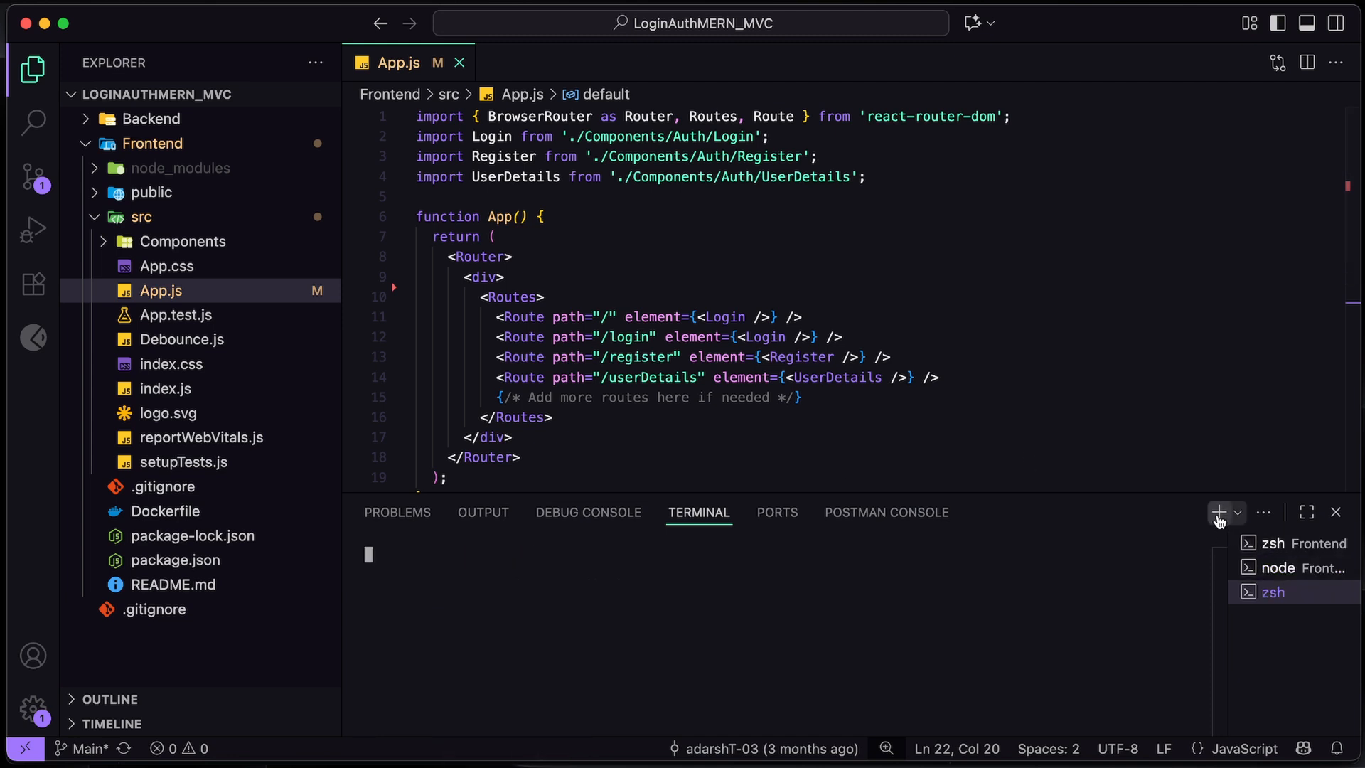
pyautogui.write('gi')
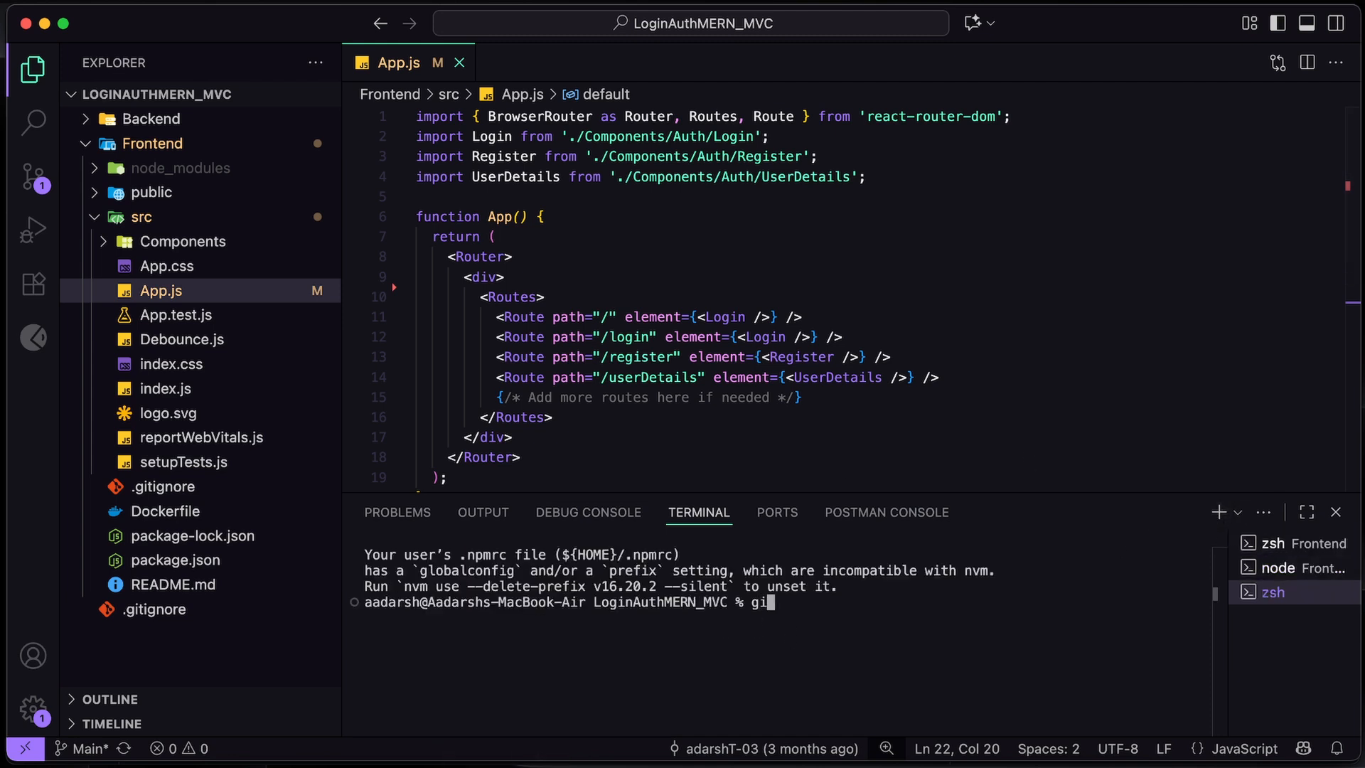
pyautogui.write('t init')
pyautogui.press('Return')
pyautogui.write('git add .')
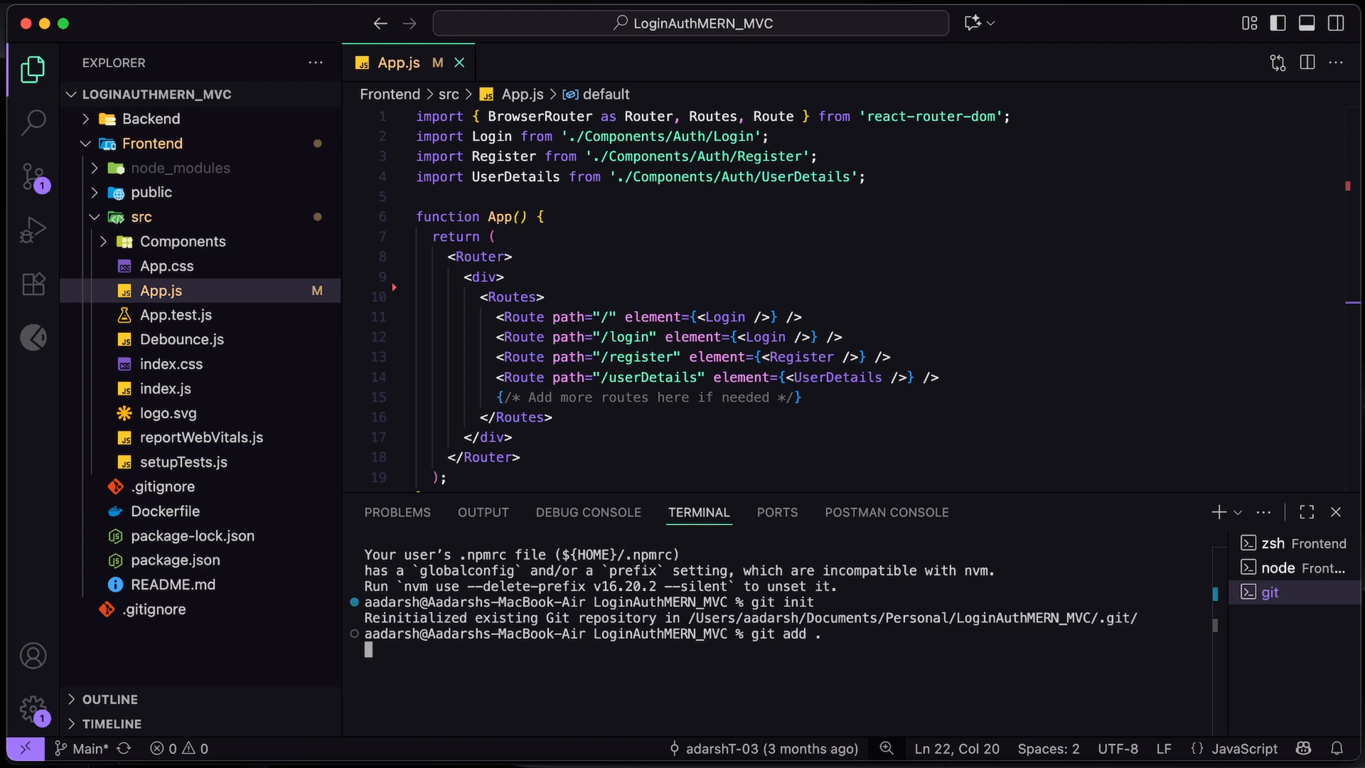
pyautogui.press('Return')
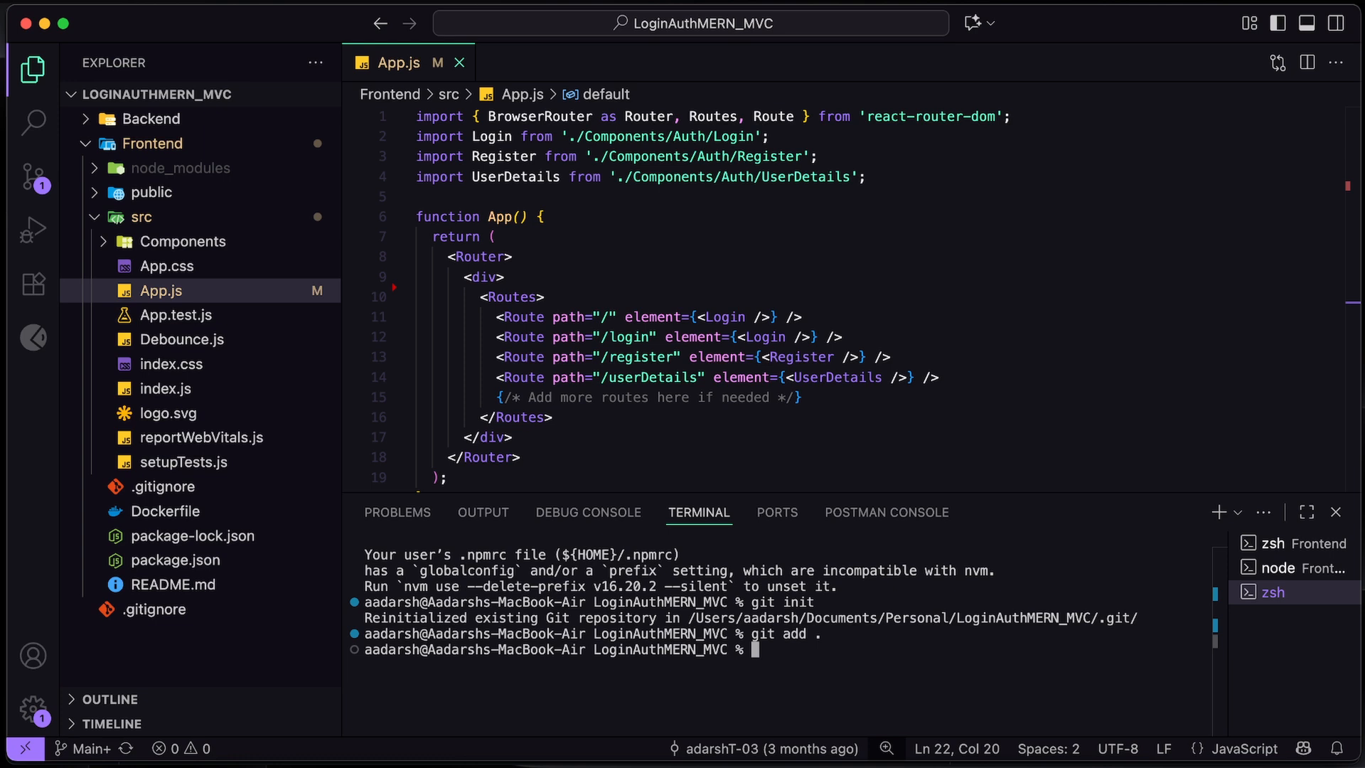
# Commit the staged files with the message "Deployment changes" and push them to the remote repository
pyautogui.write('git commit -m "Deployment changes"')
pyautogui.press('Return')
pyautogui.write('g')
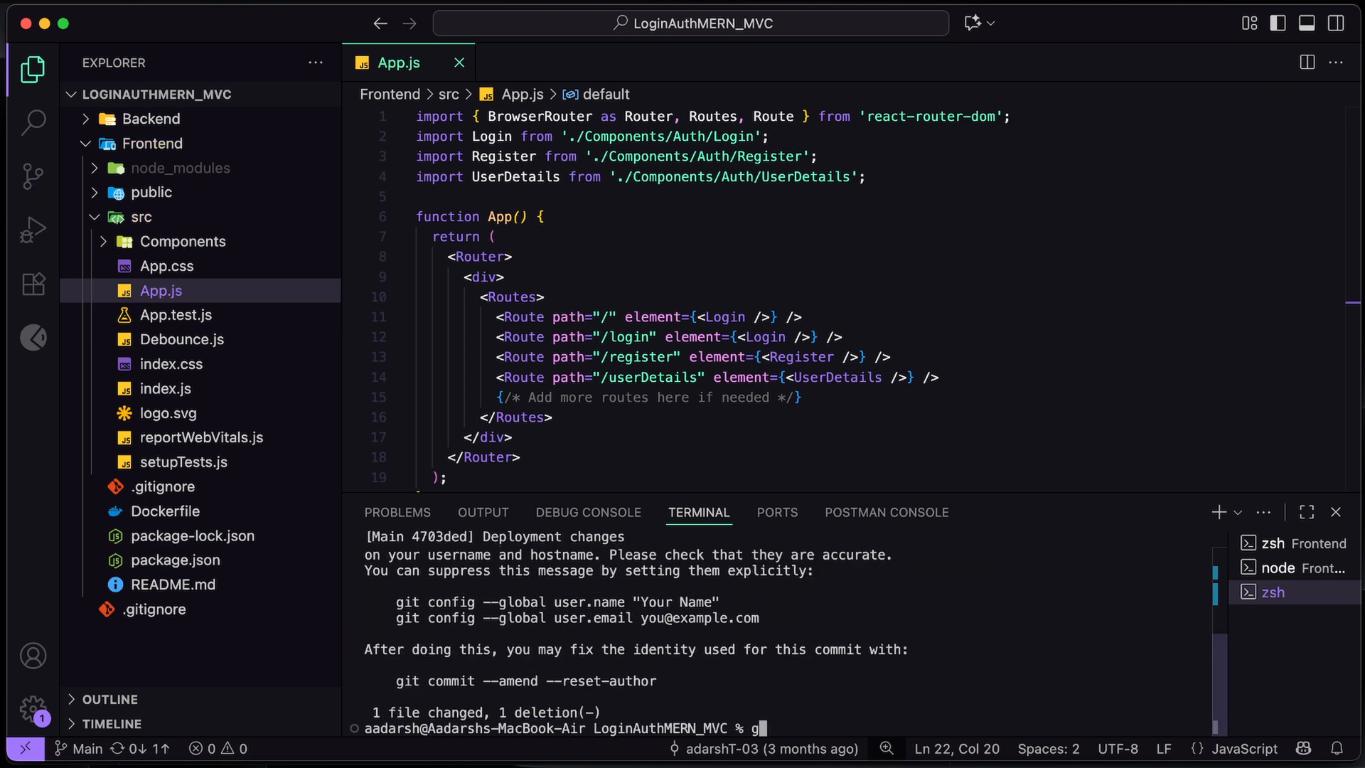
pyautogui.write('it push')
pyautogui.press('Return')
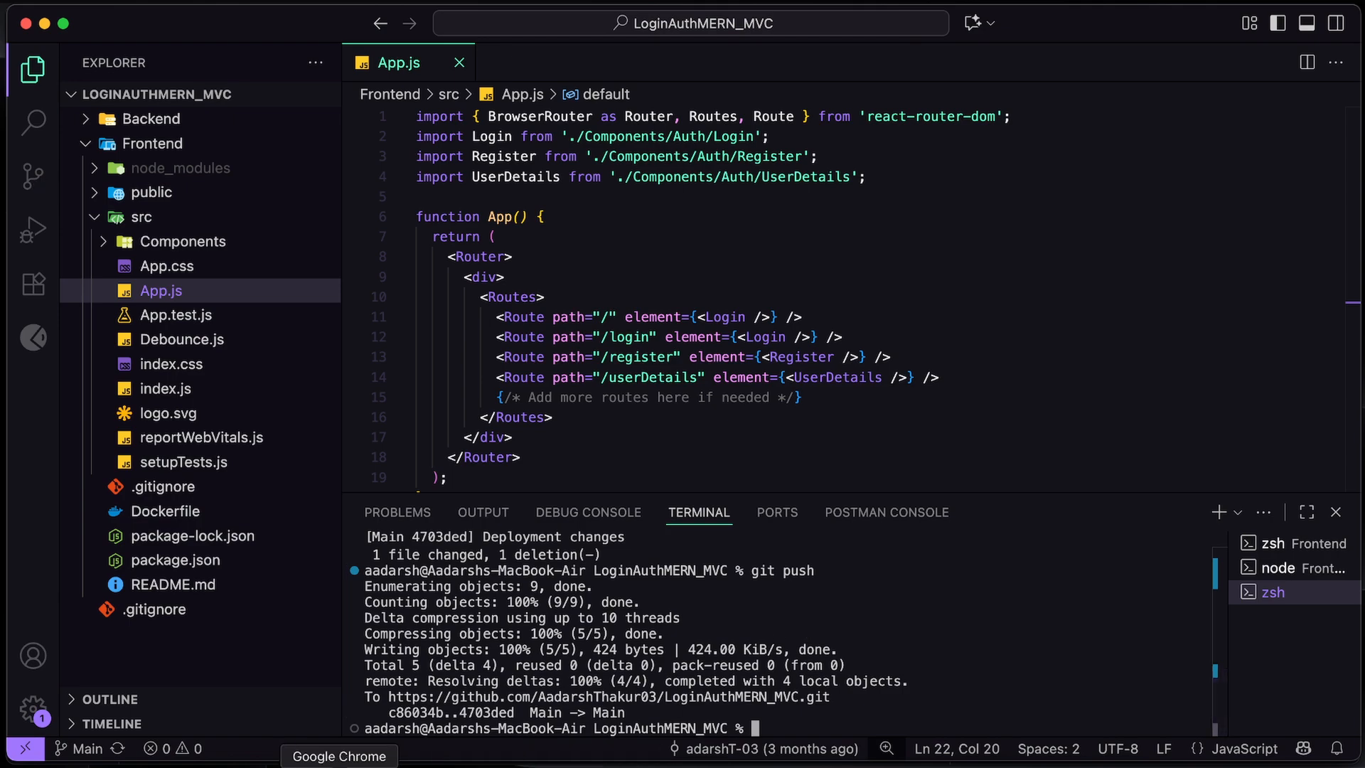
# Switch to Chrome, check the pushed commit on GitHub, and open the Netlify website in a new tab
pyautogui.click(339, 764)
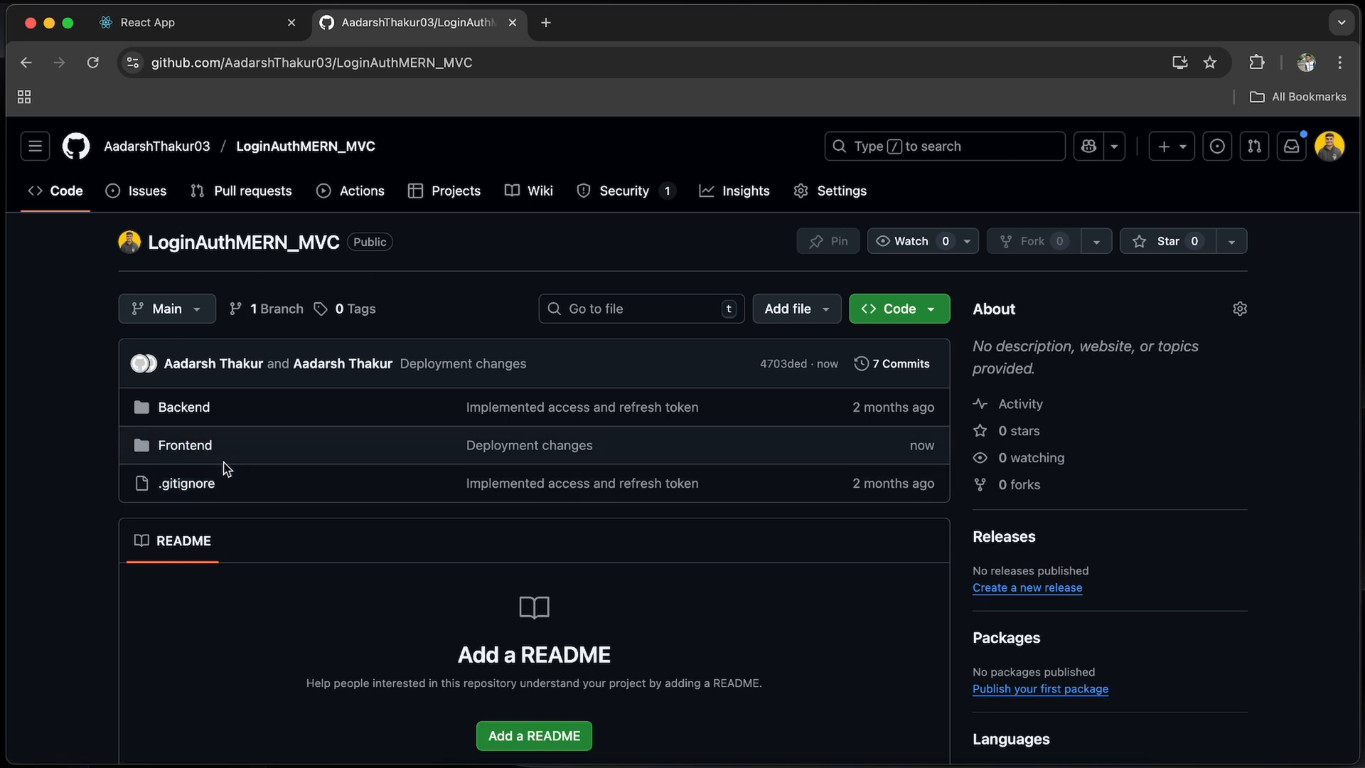
pyautogui.click(544, 29)
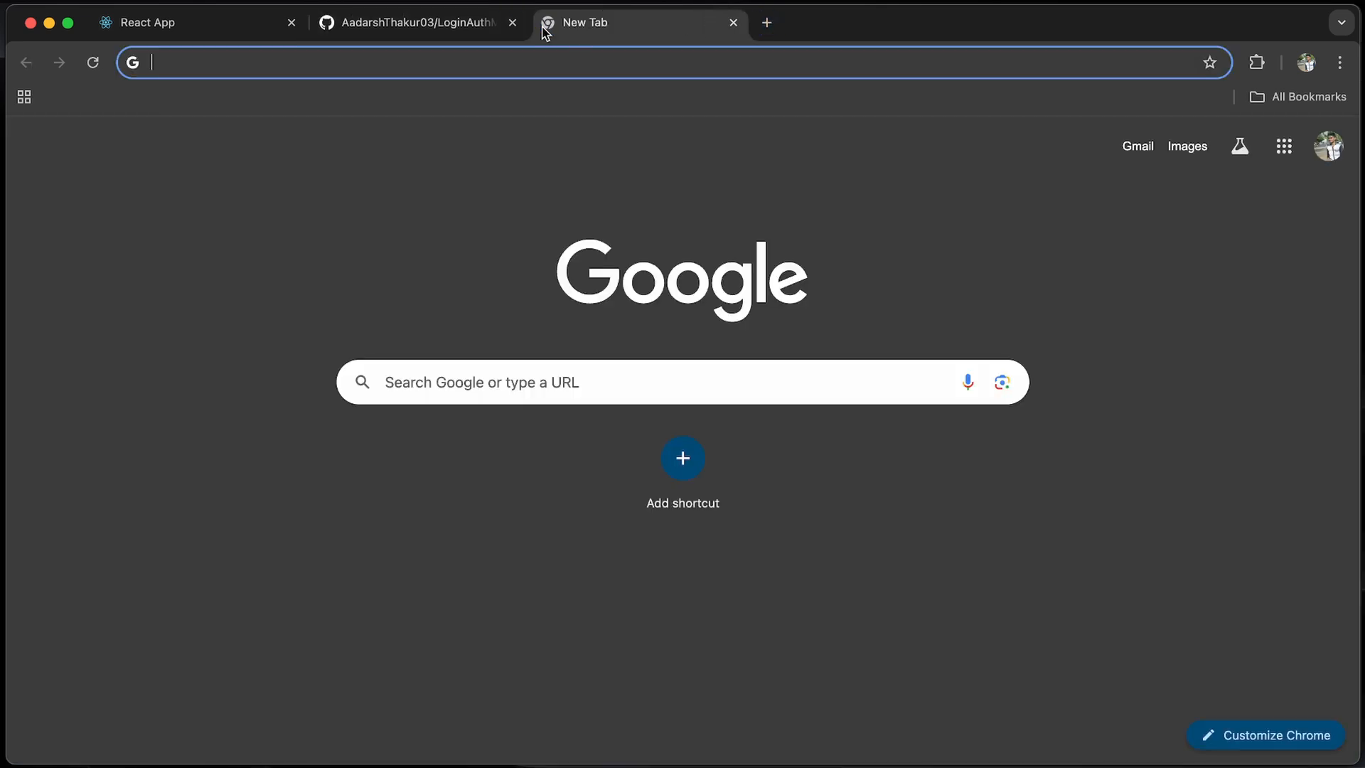
pyautogui.write('r')
pyautogui.press('BackSpace')
pyautogui.press('BackSpace')
pyautogui.write('net')
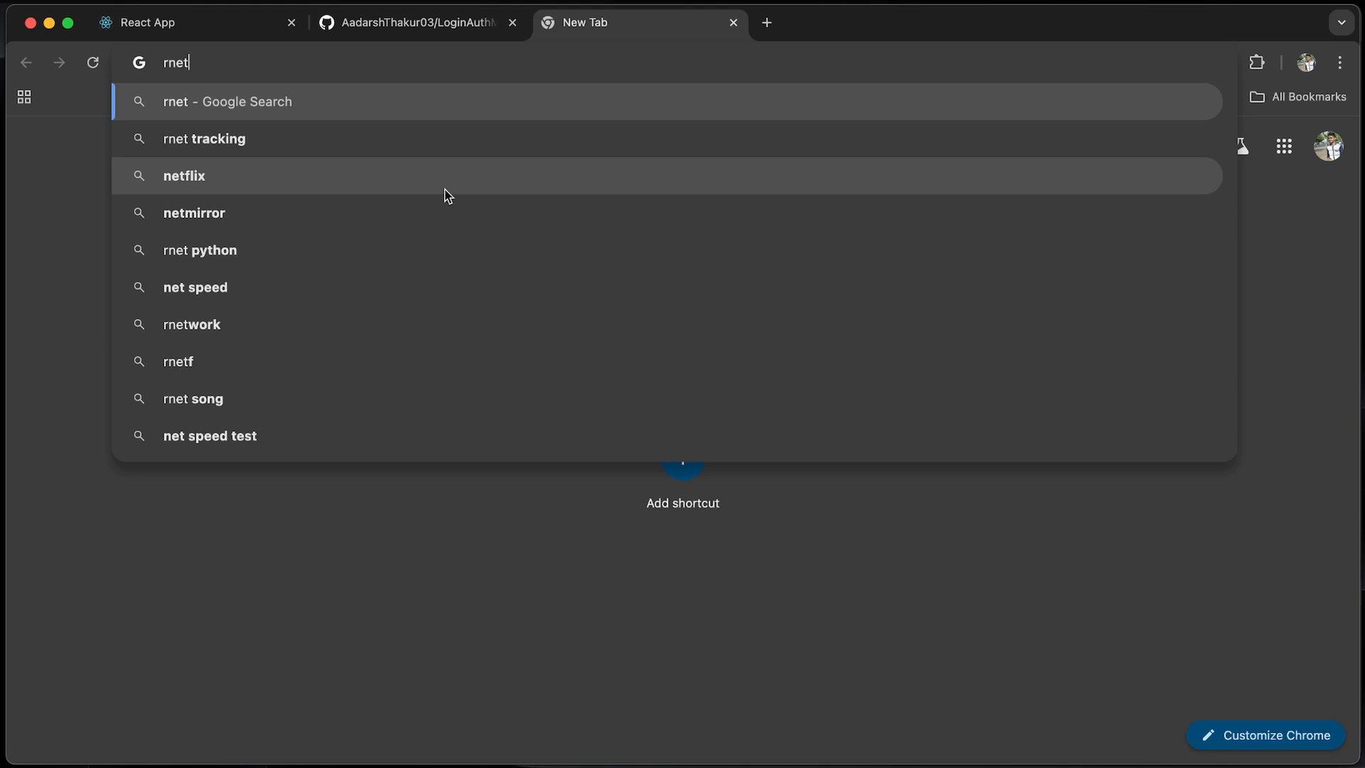
pyautogui.click(445, 188)
pyautogui.click(387, 322)
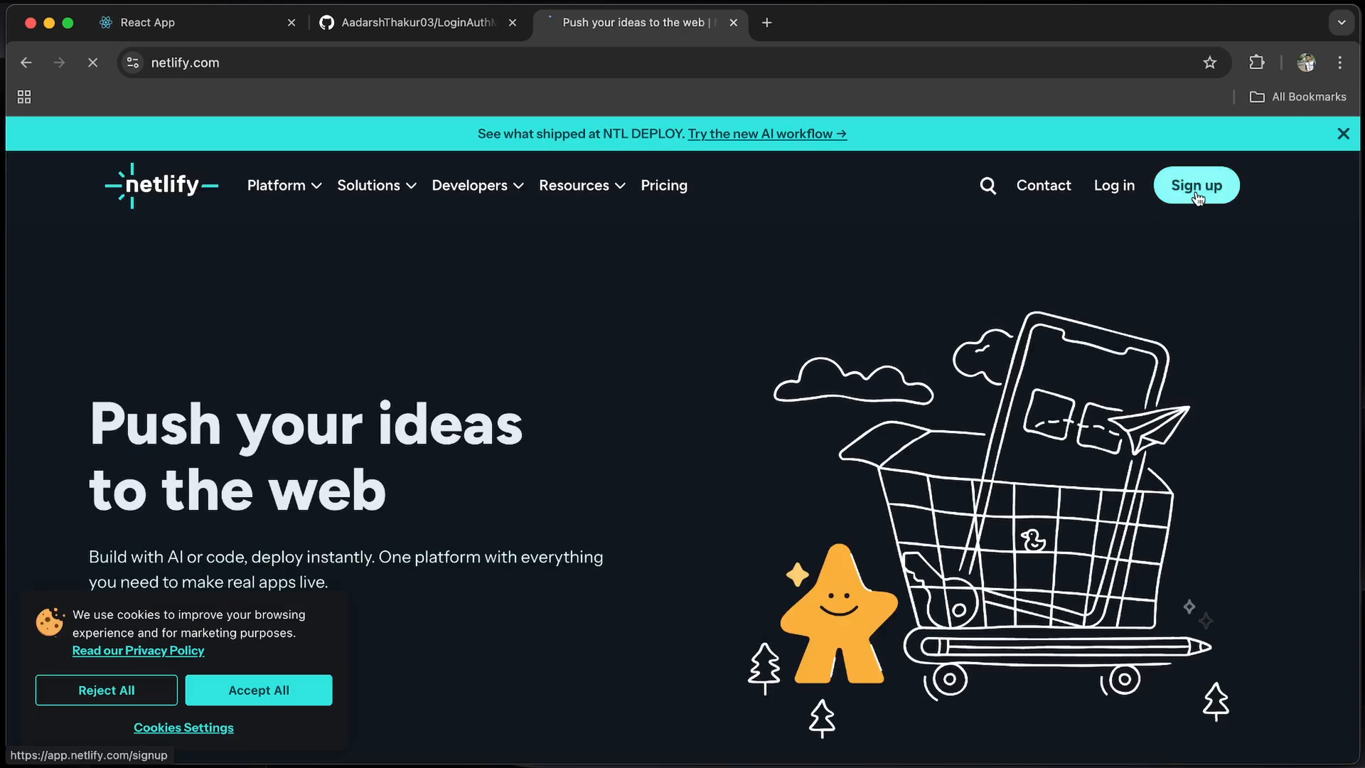
# Sign up for Netlify with a Google account and submit the signup questions to continue to deployment
pyautogui.click(1196, 200)
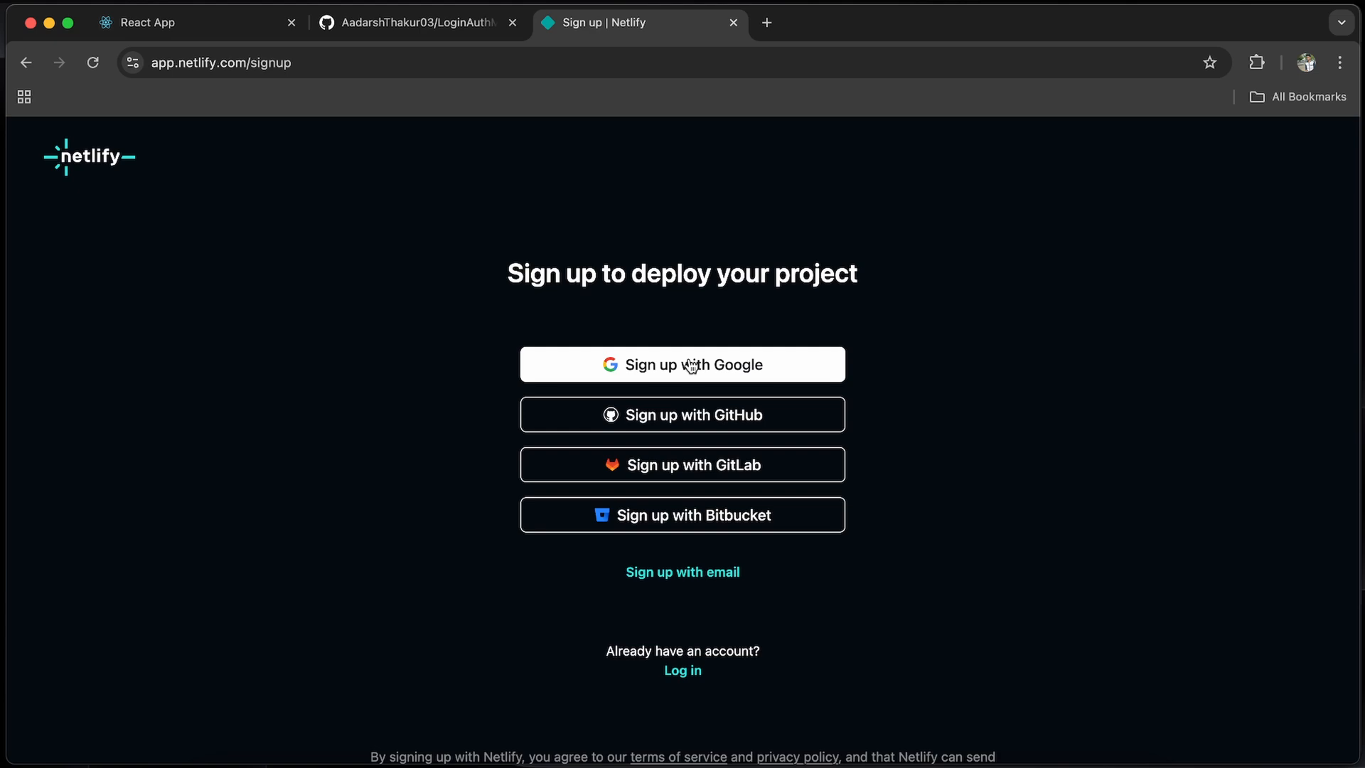
pyautogui.click(691, 366)
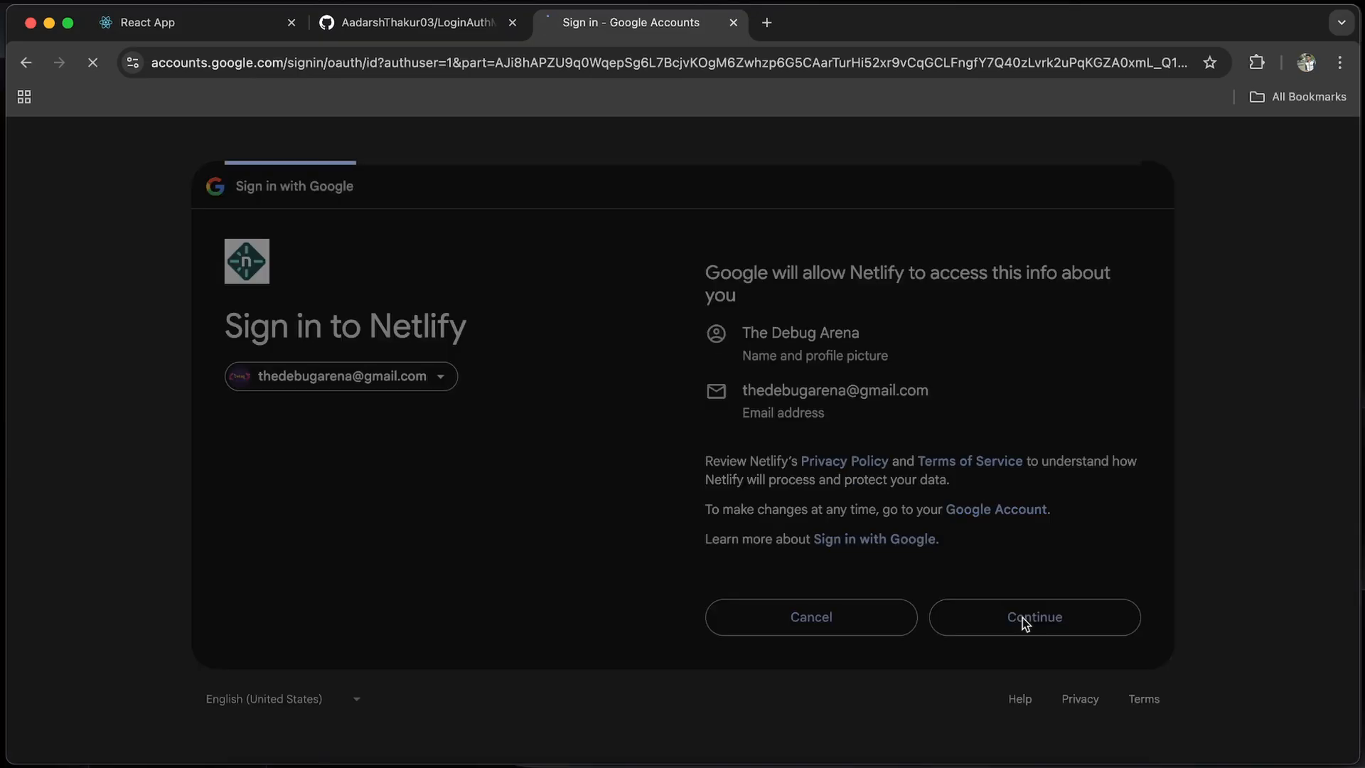
pyautogui.click(1030, 617)
pyautogui.click(234, 395)
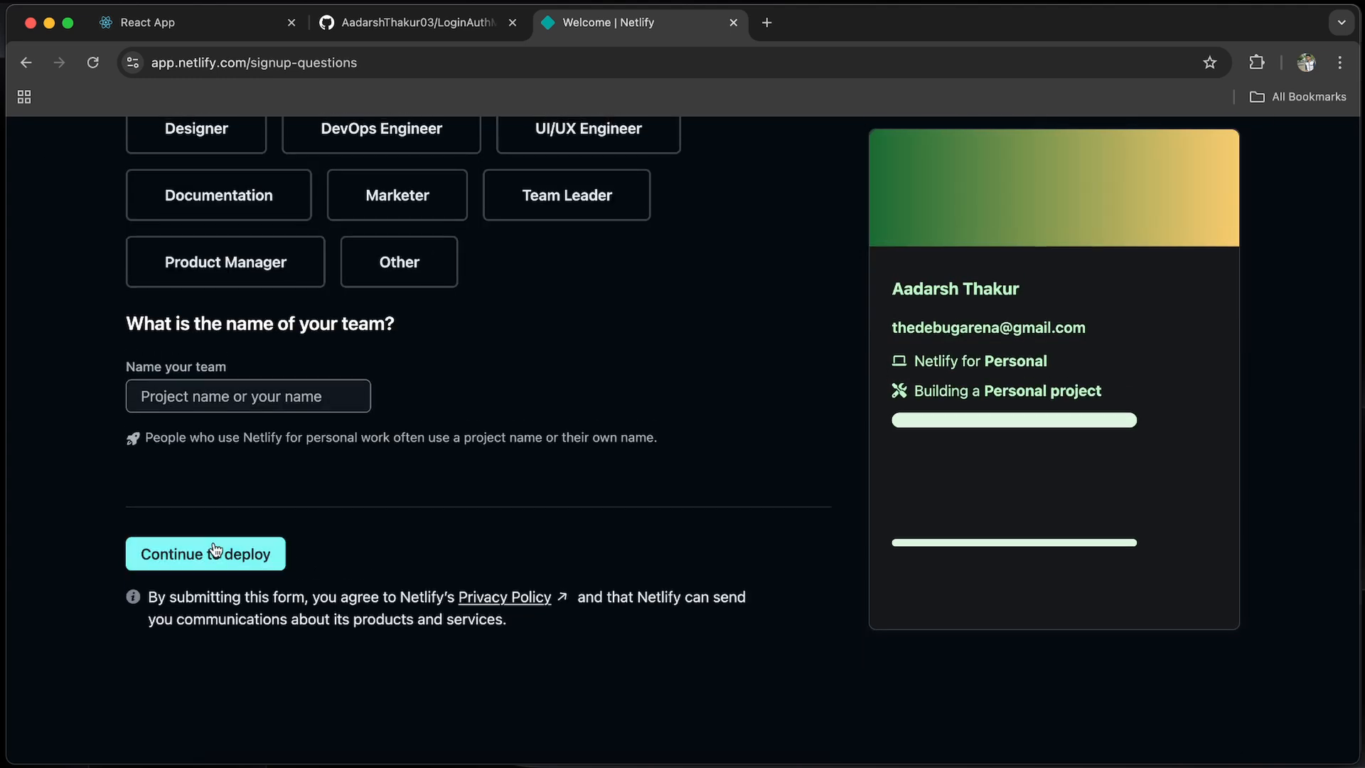
pyautogui.click(213, 553)
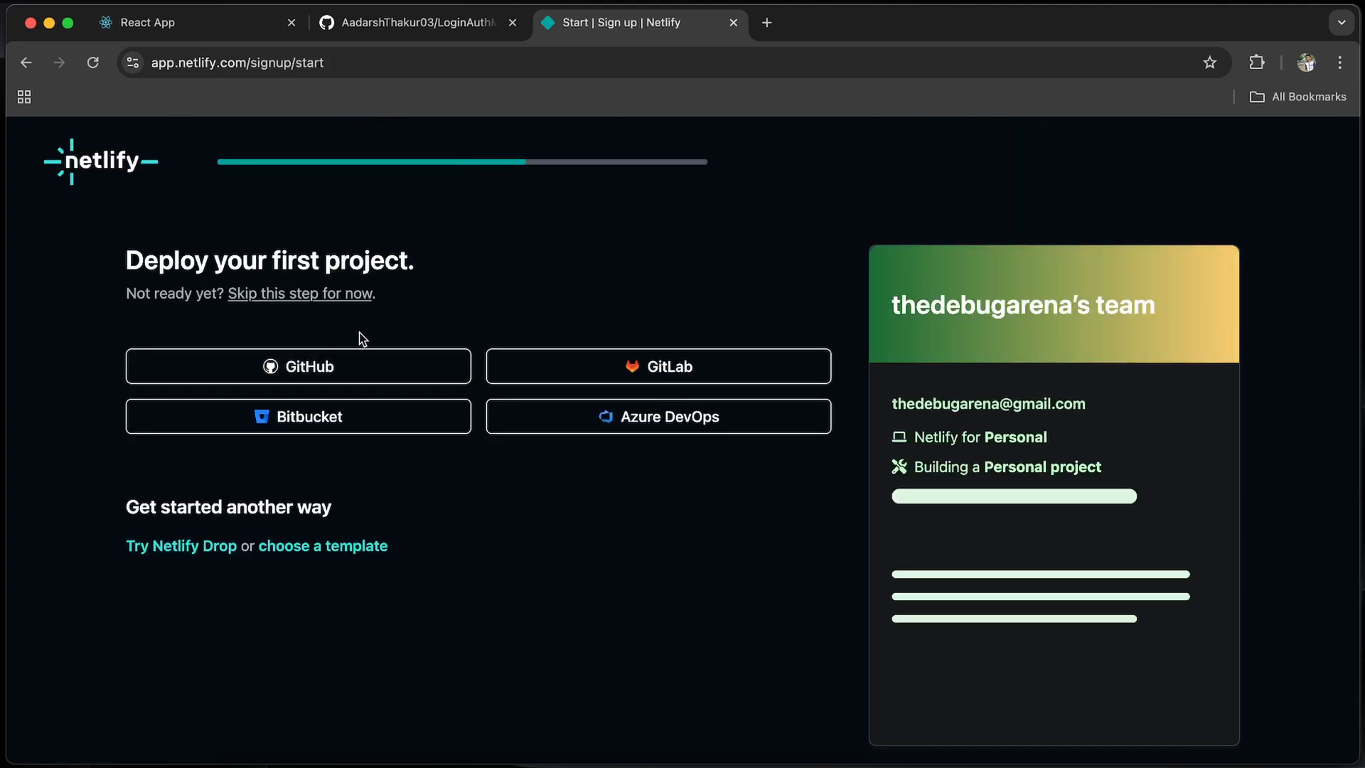
# Choose GitHub as the project source, search the repositories for "login", and select LoginAuthMERN_MVC
pyautogui.click(316, 376)
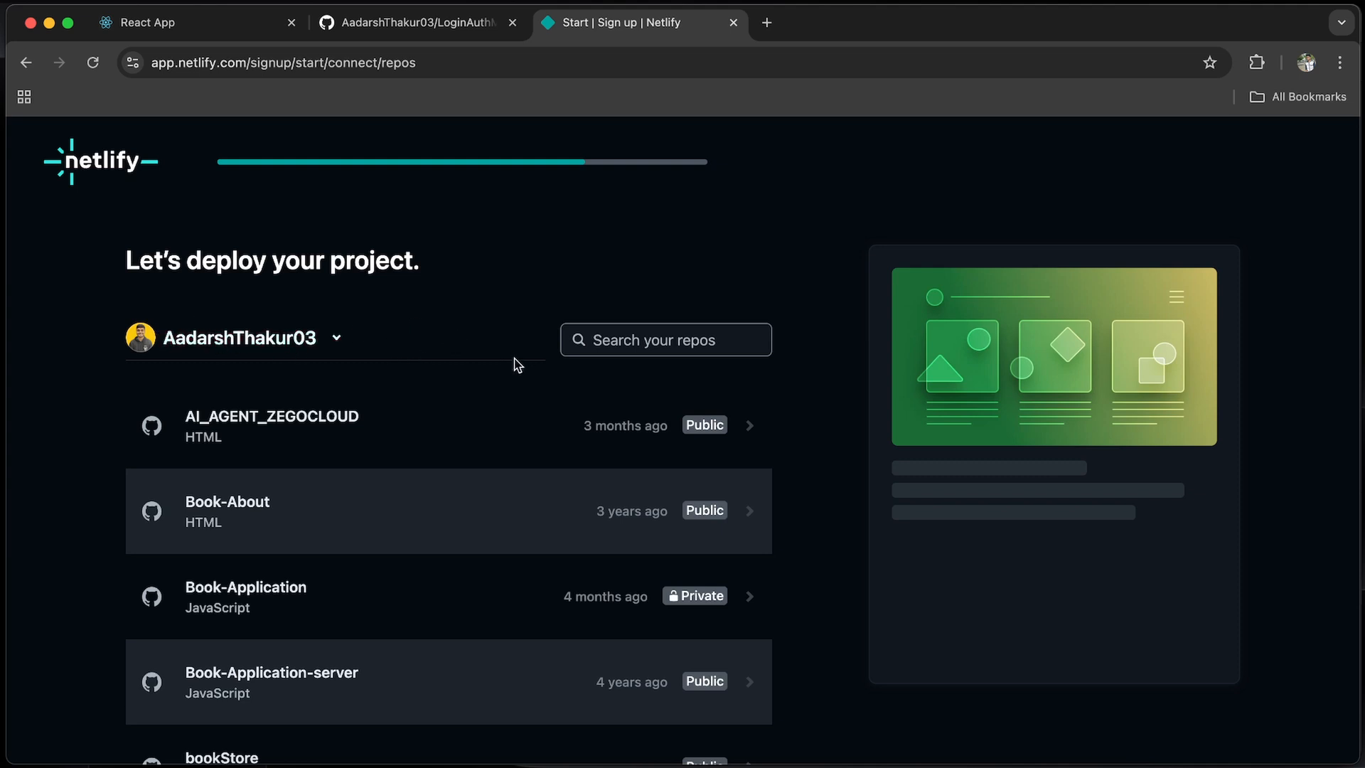
pyautogui.scroll(-5, 606, 309)
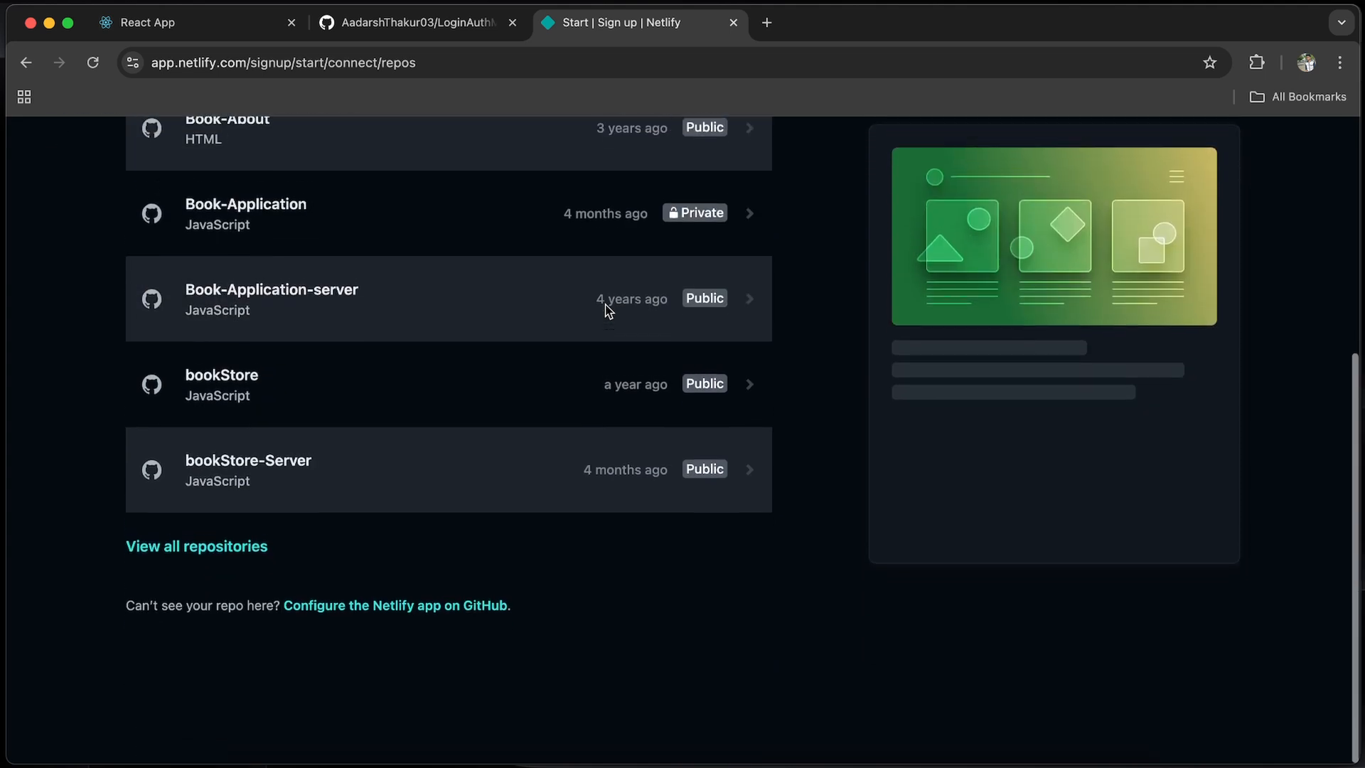
pyautogui.scroll(5, 605, 308)
pyautogui.click(624, 336)
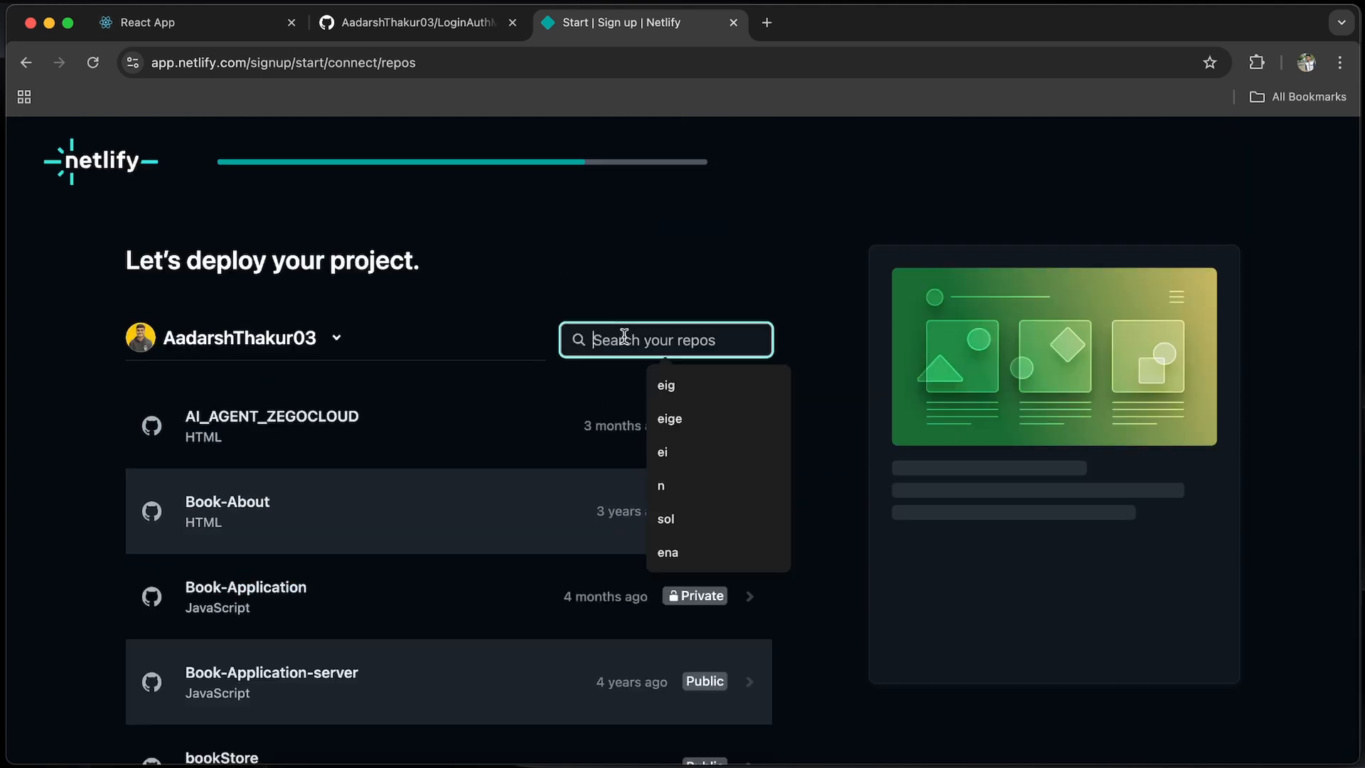
pyautogui.write('login')
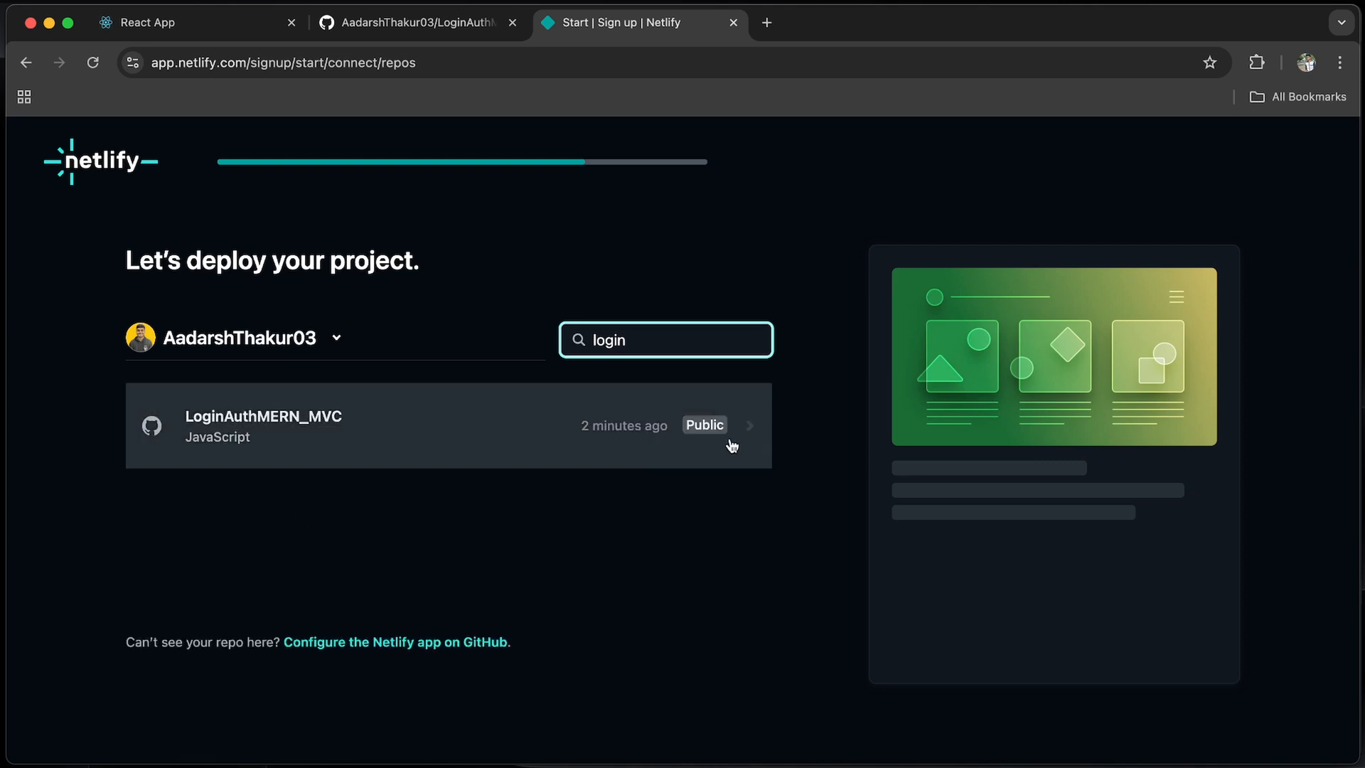
pyautogui.click(659, 427)
# Expand the project's build settings and set the base directory to Frontend/
pyautogui.scroll(-2, 640, 356)
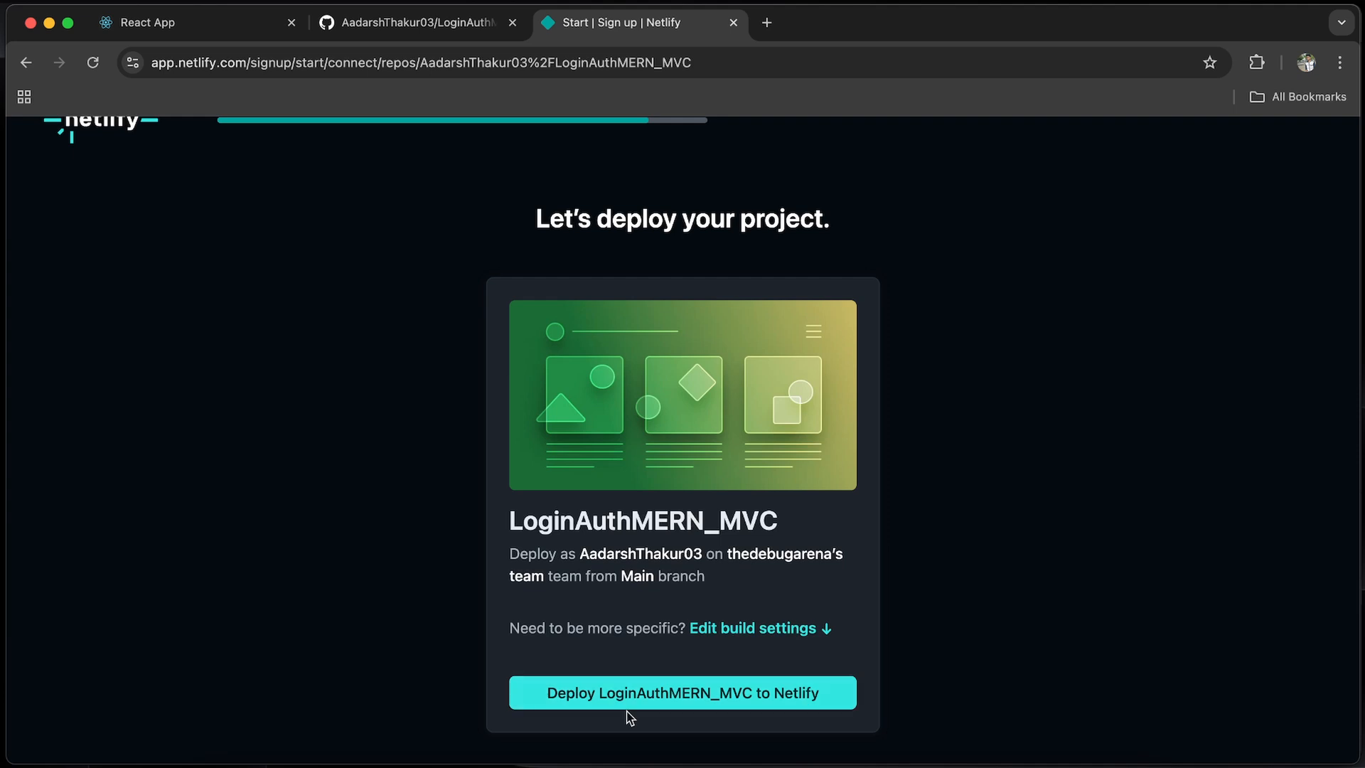
pyautogui.click(745, 635)
pyautogui.scroll(-5, 745, 635)
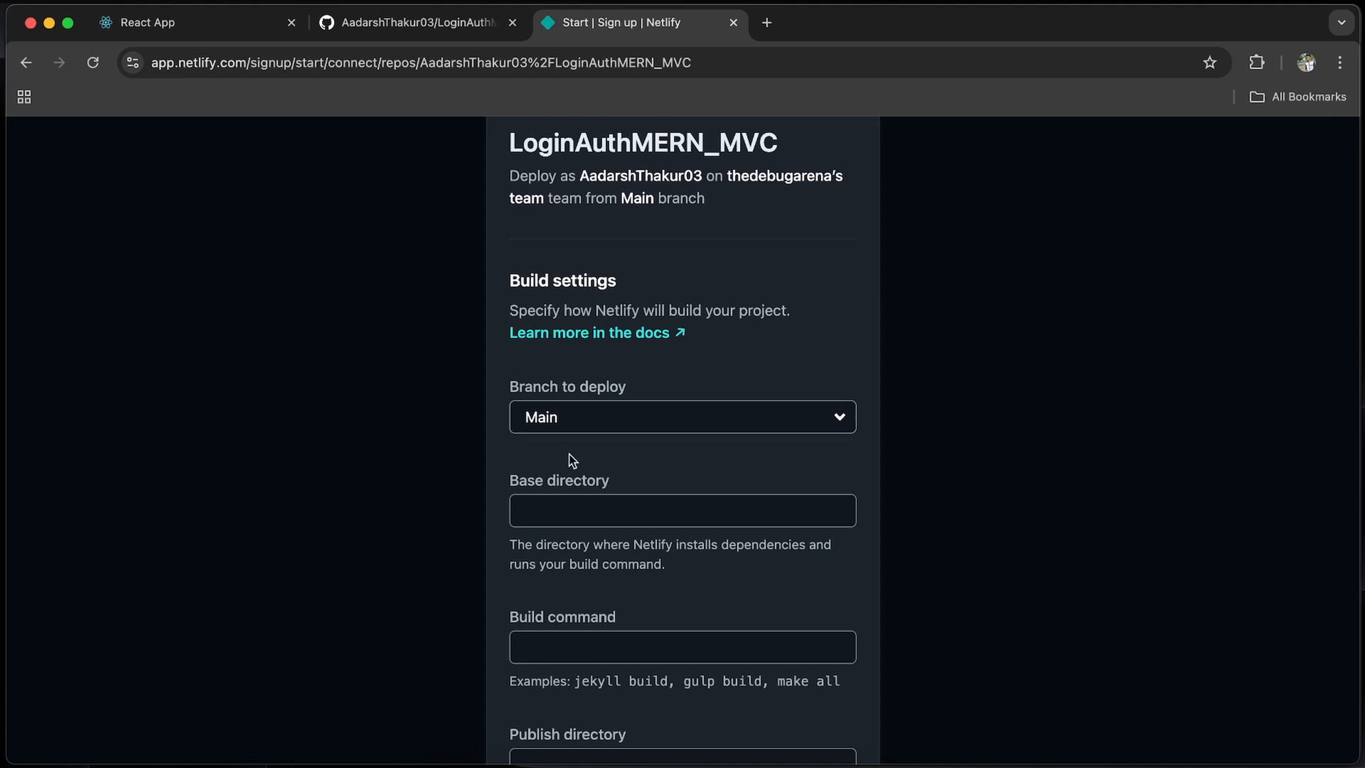
pyautogui.click(572, 505)
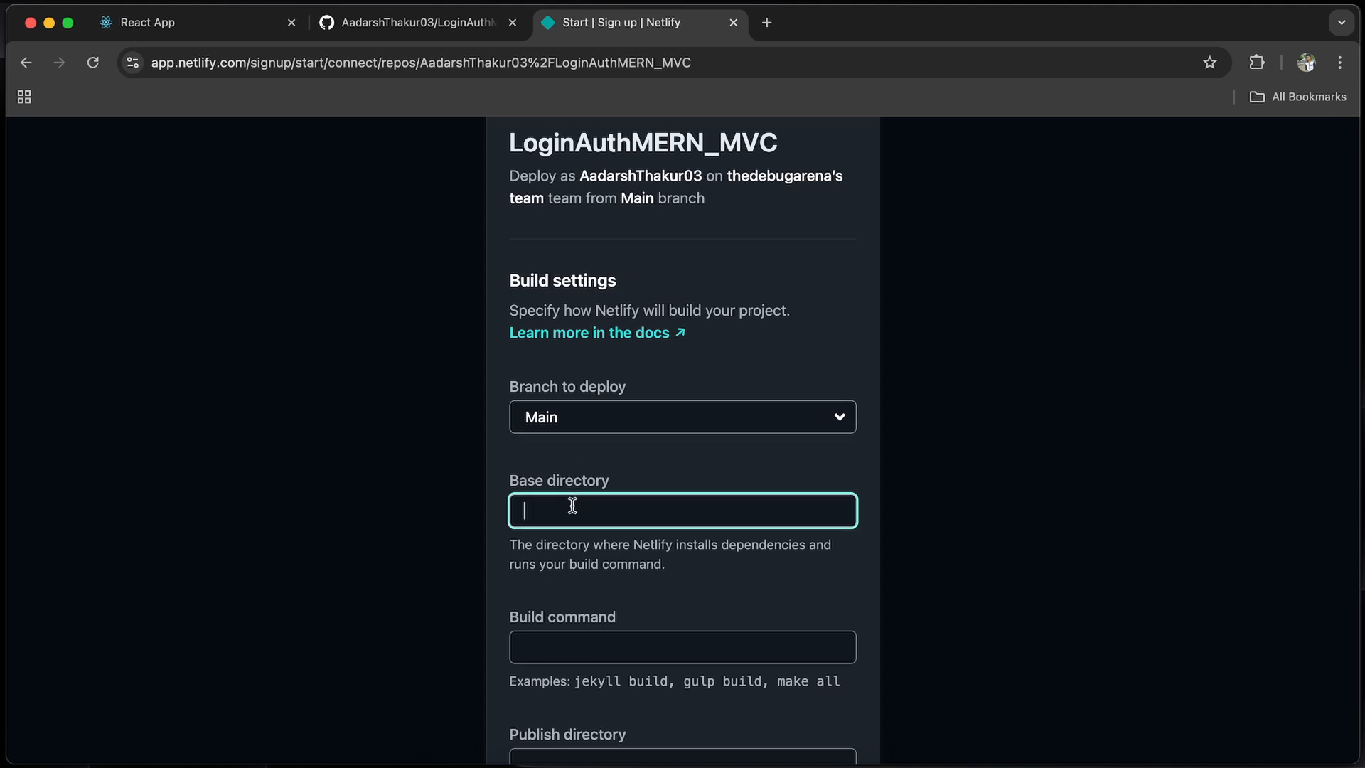
pyautogui.write('Frontend/')
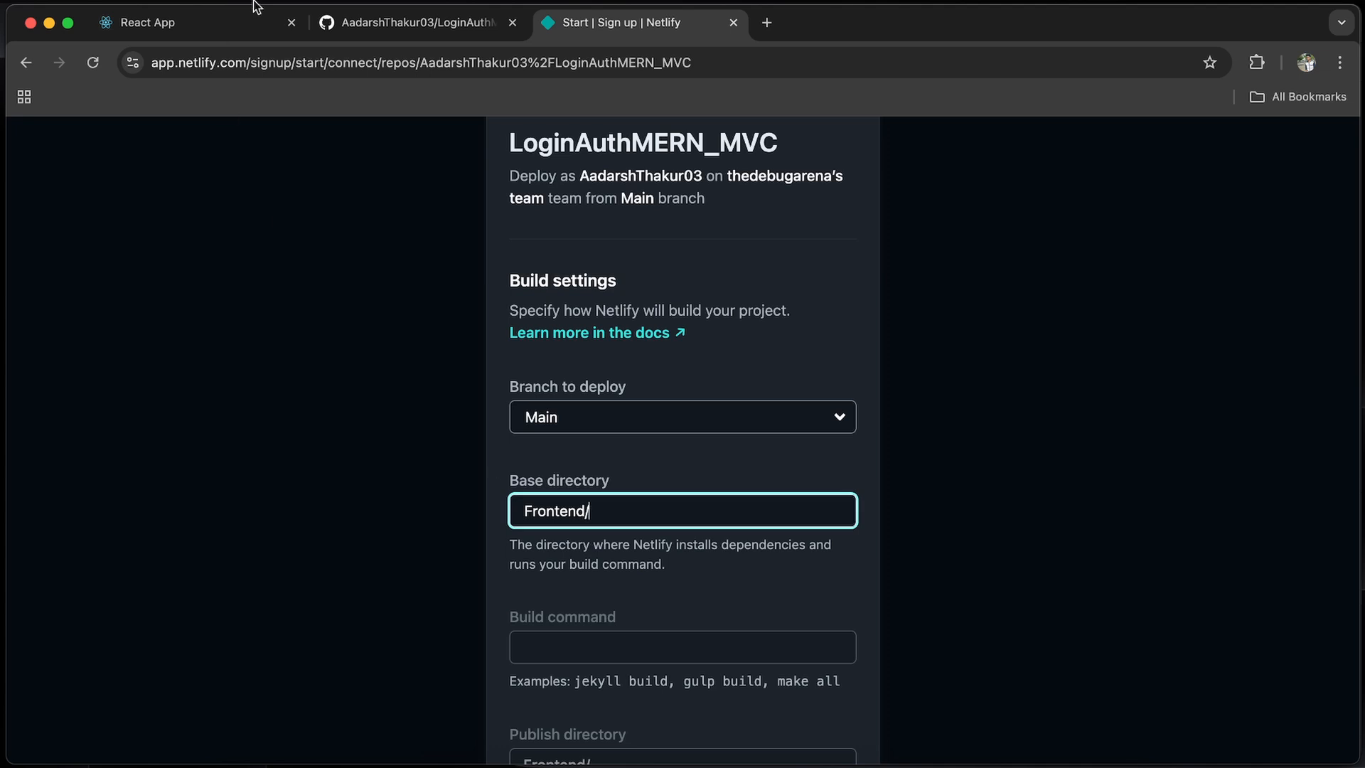
# Check the folder names in the GitHub repository and return to the Netlify build settings
pyautogui.click(211, 32)
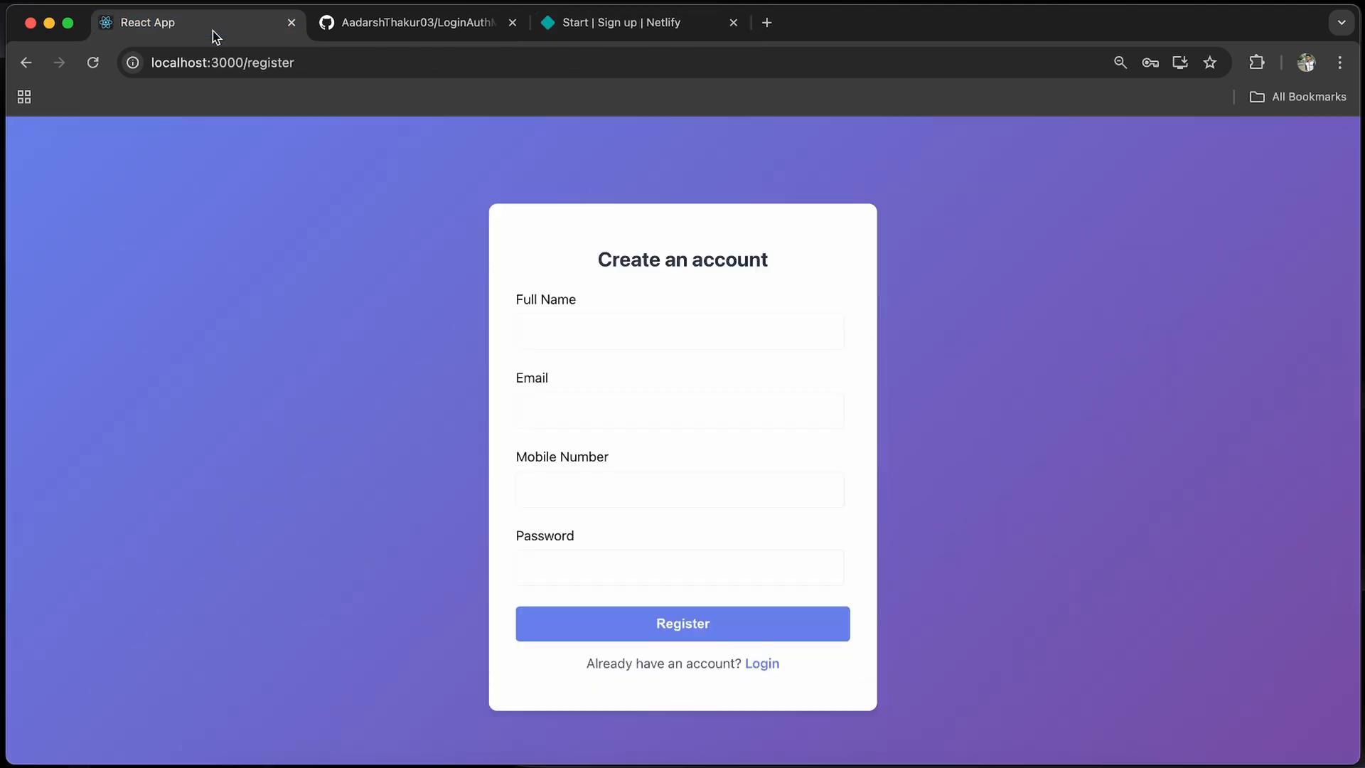
pyautogui.click(356, 28)
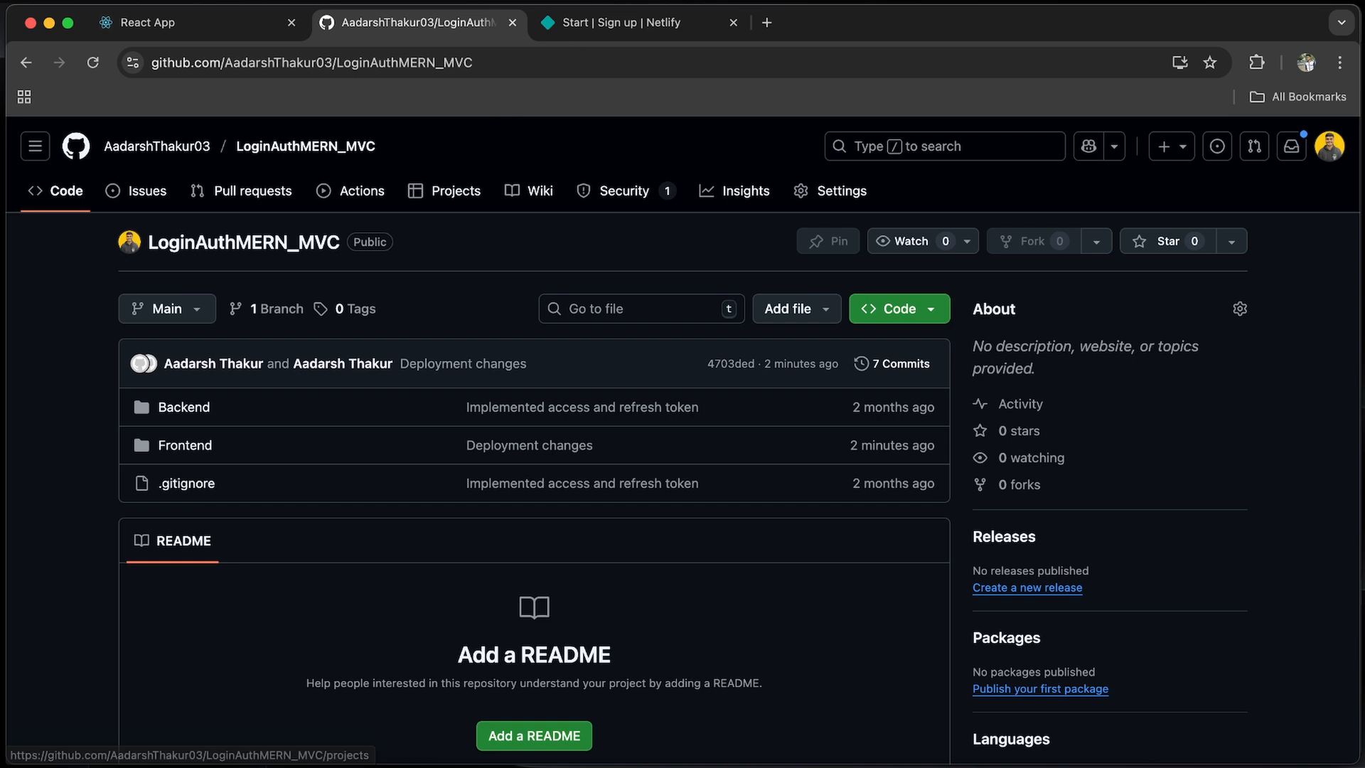
pyautogui.click(622, 27)
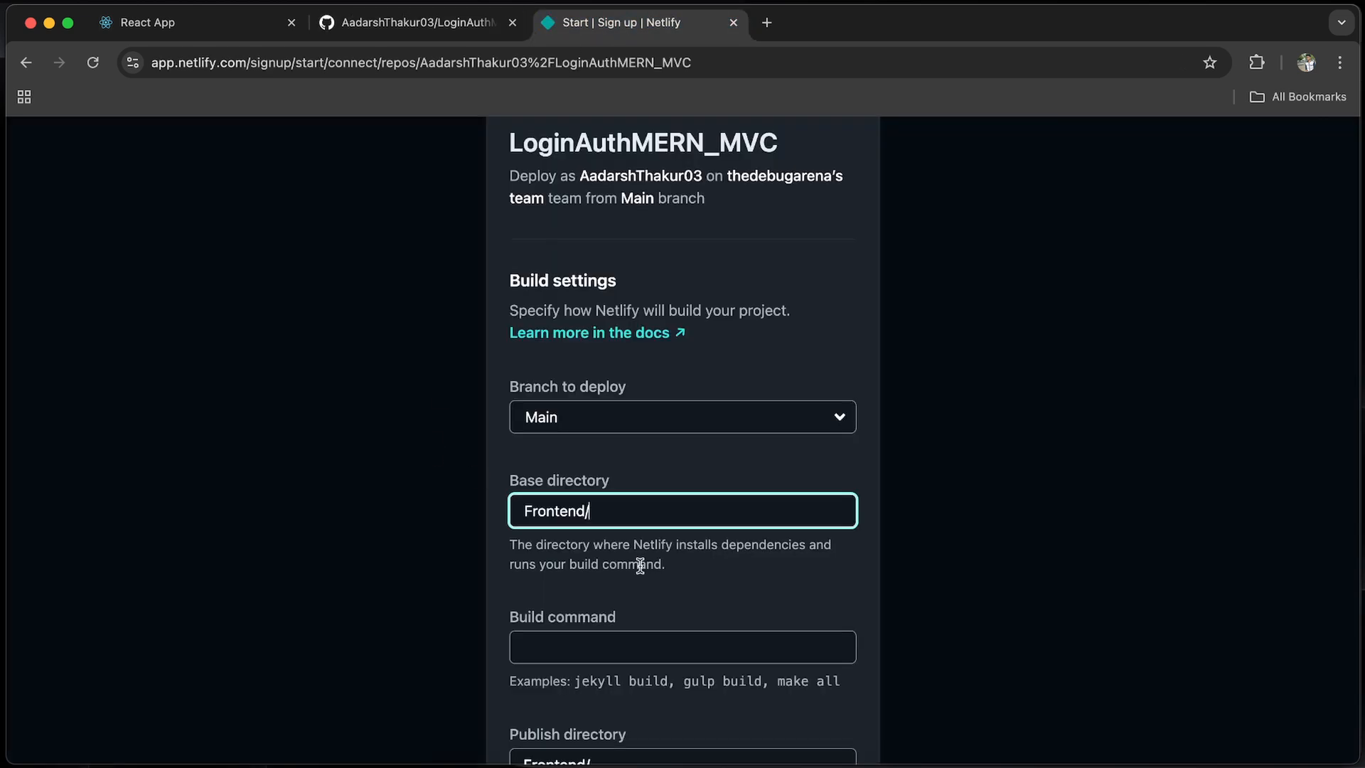
# Set the build command to npm run build
pyautogui.scroll(-2, 639, 555)
pyautogui.click(575, 515)
pyautogui.write('npm ru')
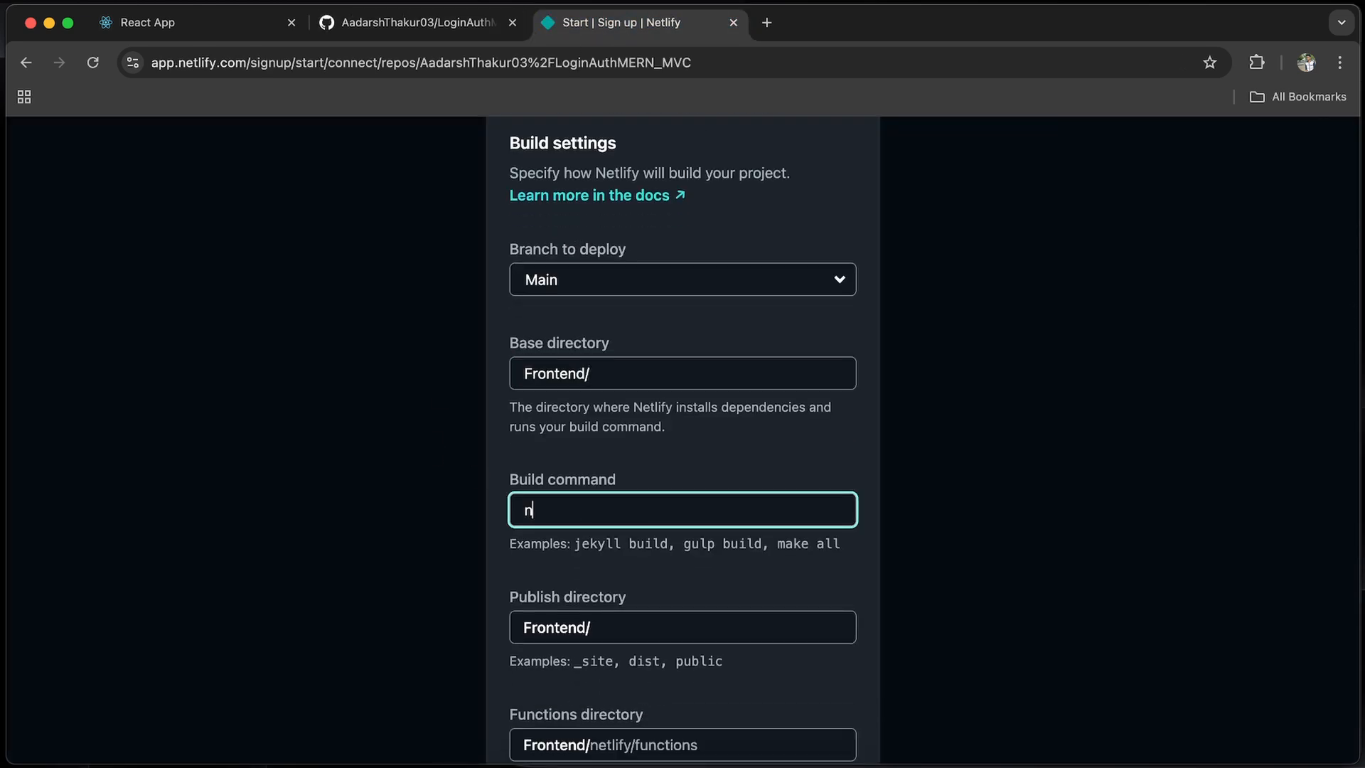
pyautogui.scroll(1, 575, 515)
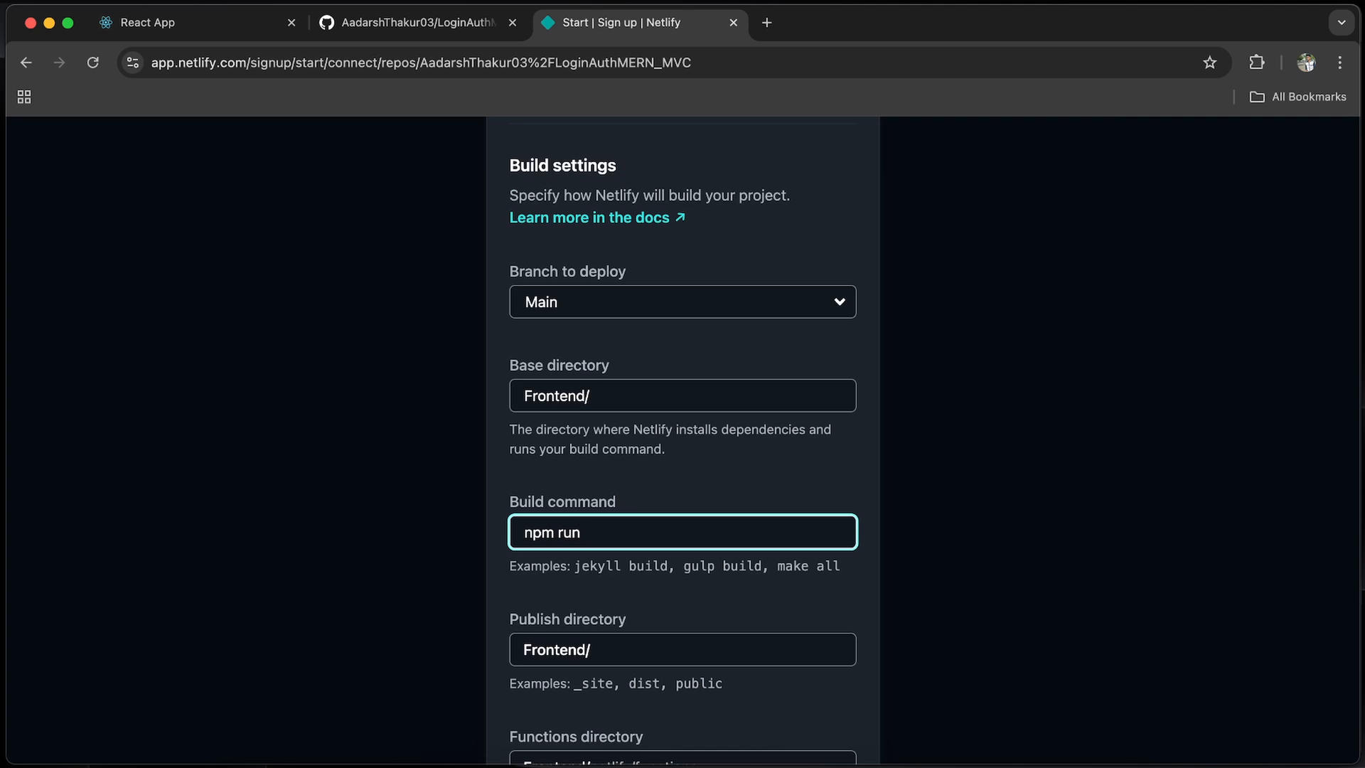
pyautogui.write('n build')
pyautogui.scroll(-2, 603, 482)
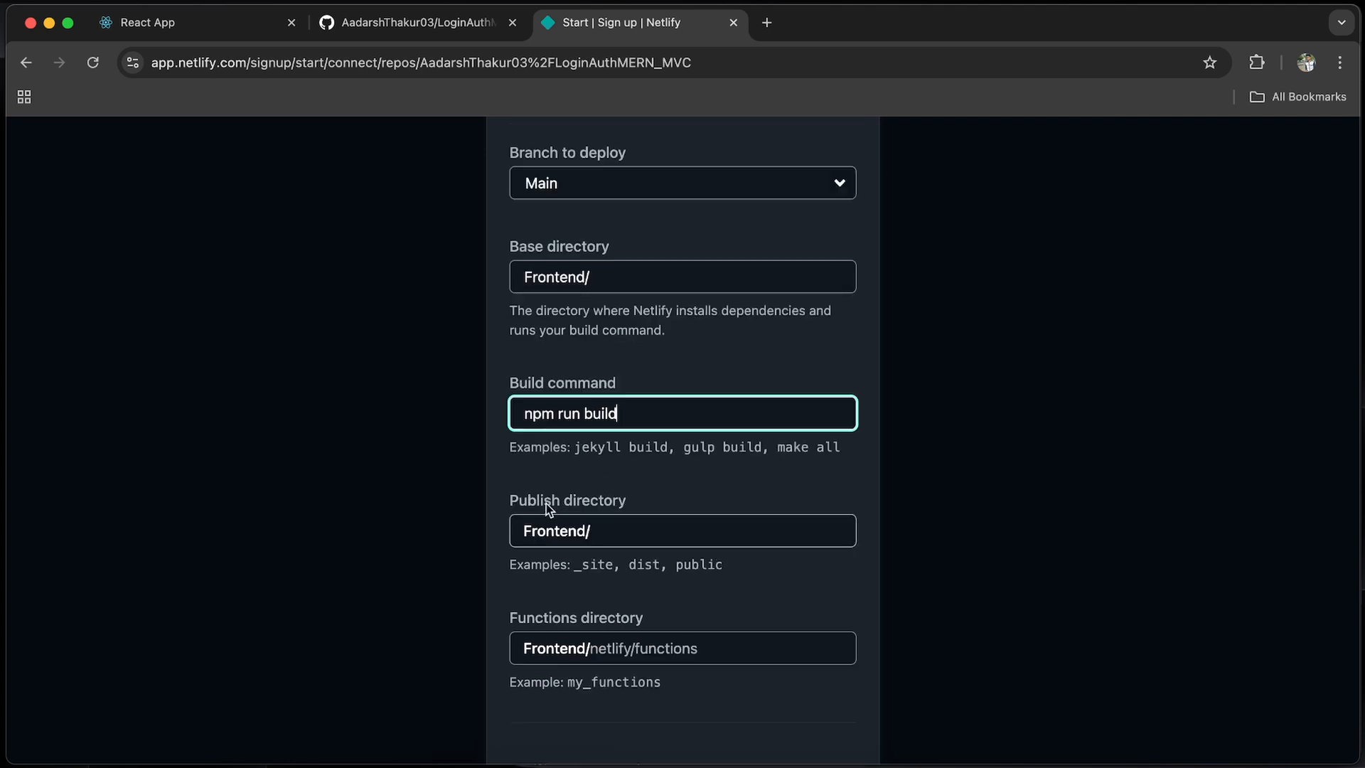
# Set the publish directory to Frontend/build and deploy LoginAuthMERN_MVC to Netlify
pyautogui.click(627, 525)
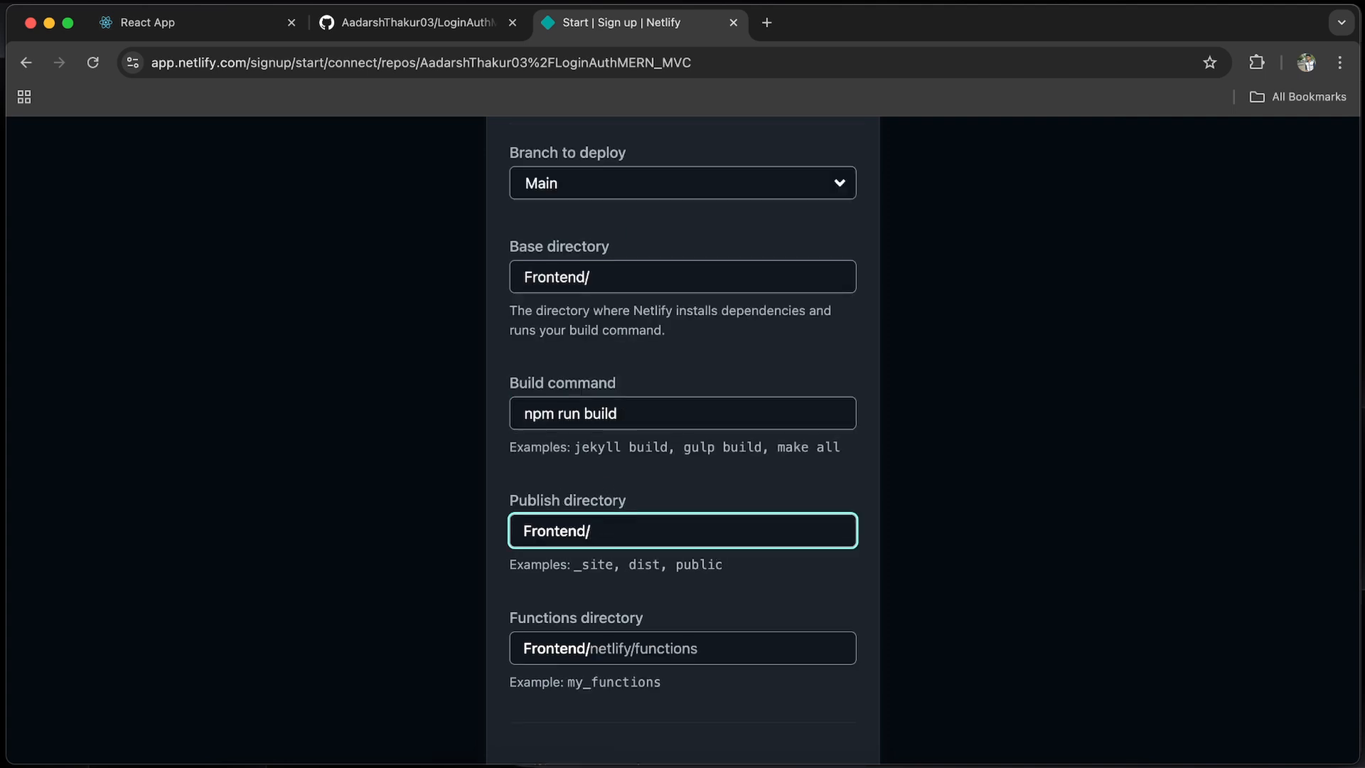
pyautogui.write('build')
pyautogui.scroll(-5, 739, 523)
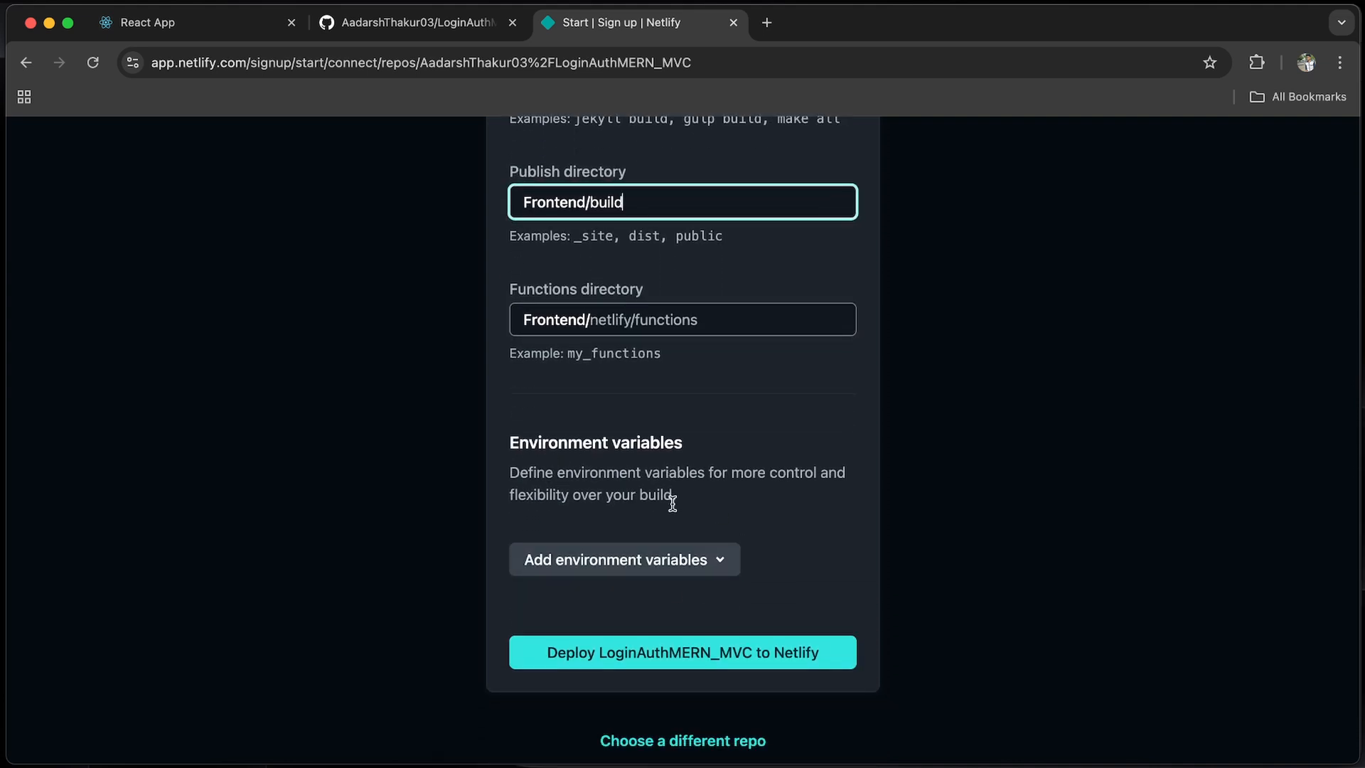
pyautogui.click(643, 661)
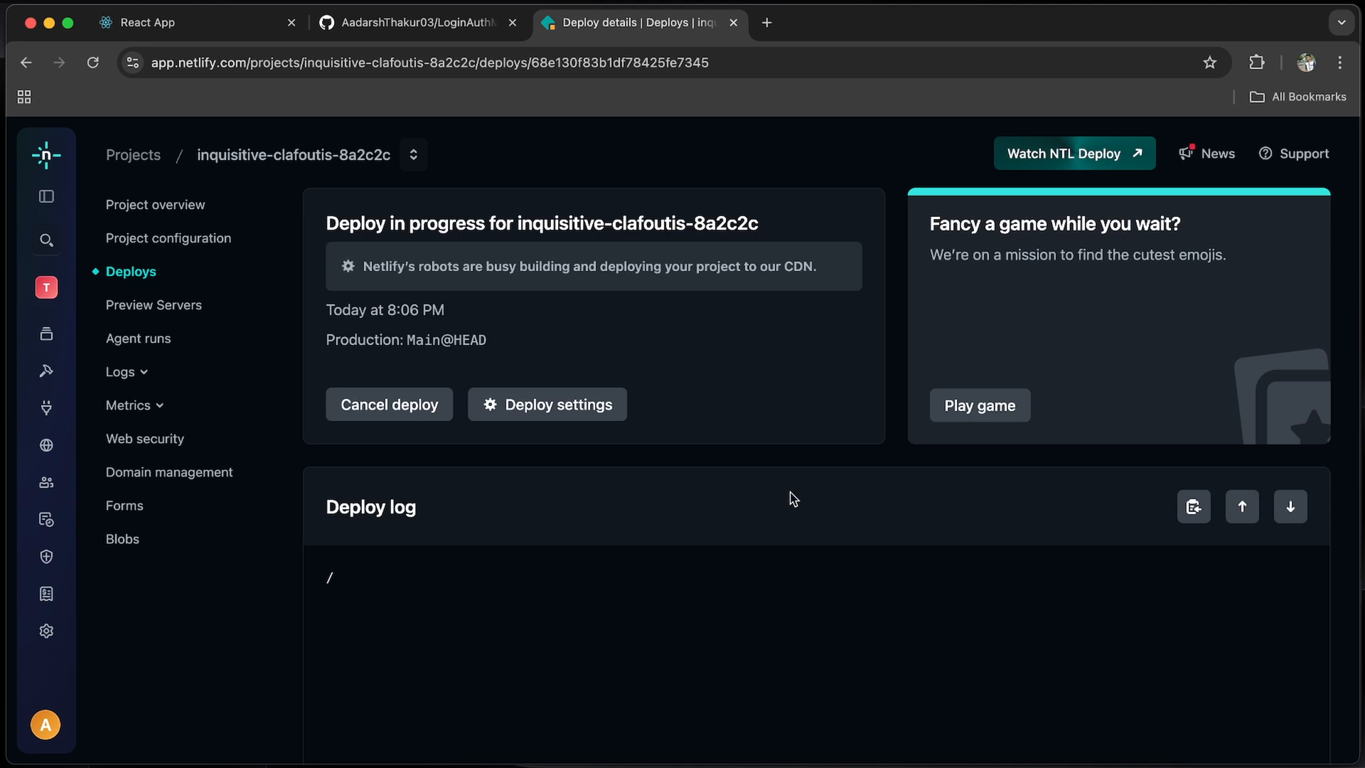
# Check the deploy log, preview the deployed site and view its account registration page
pyautogui.scroll(-1, 793, 499)
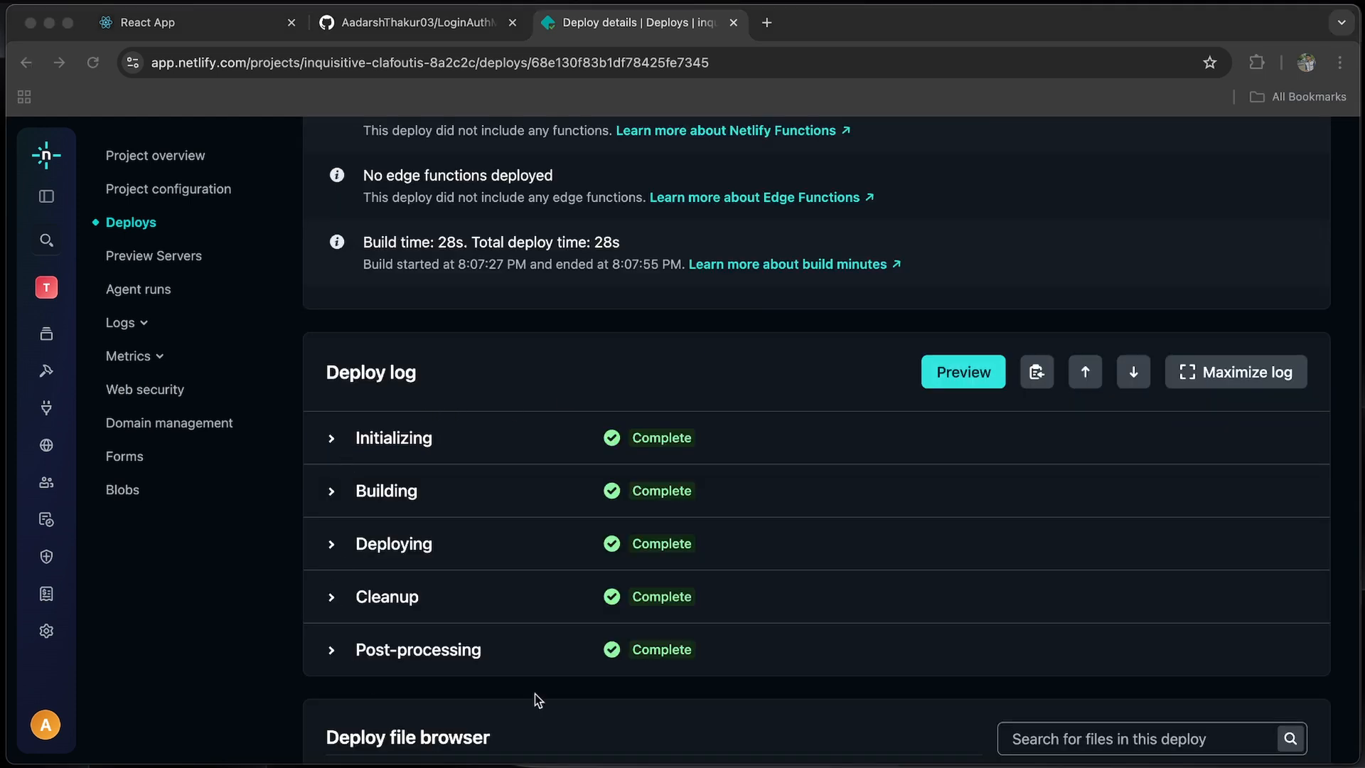
pyautogui.click(978, 378)
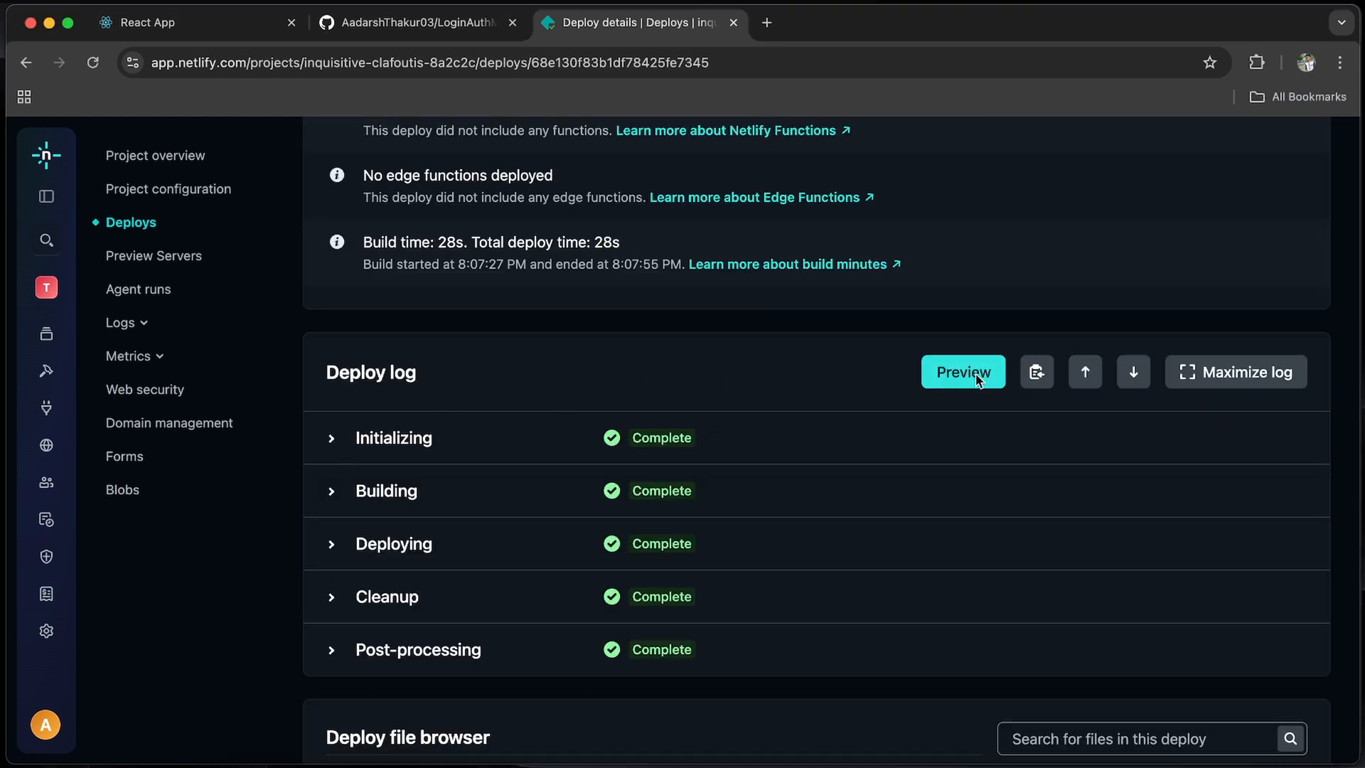
pyautogui.click(978, 377)
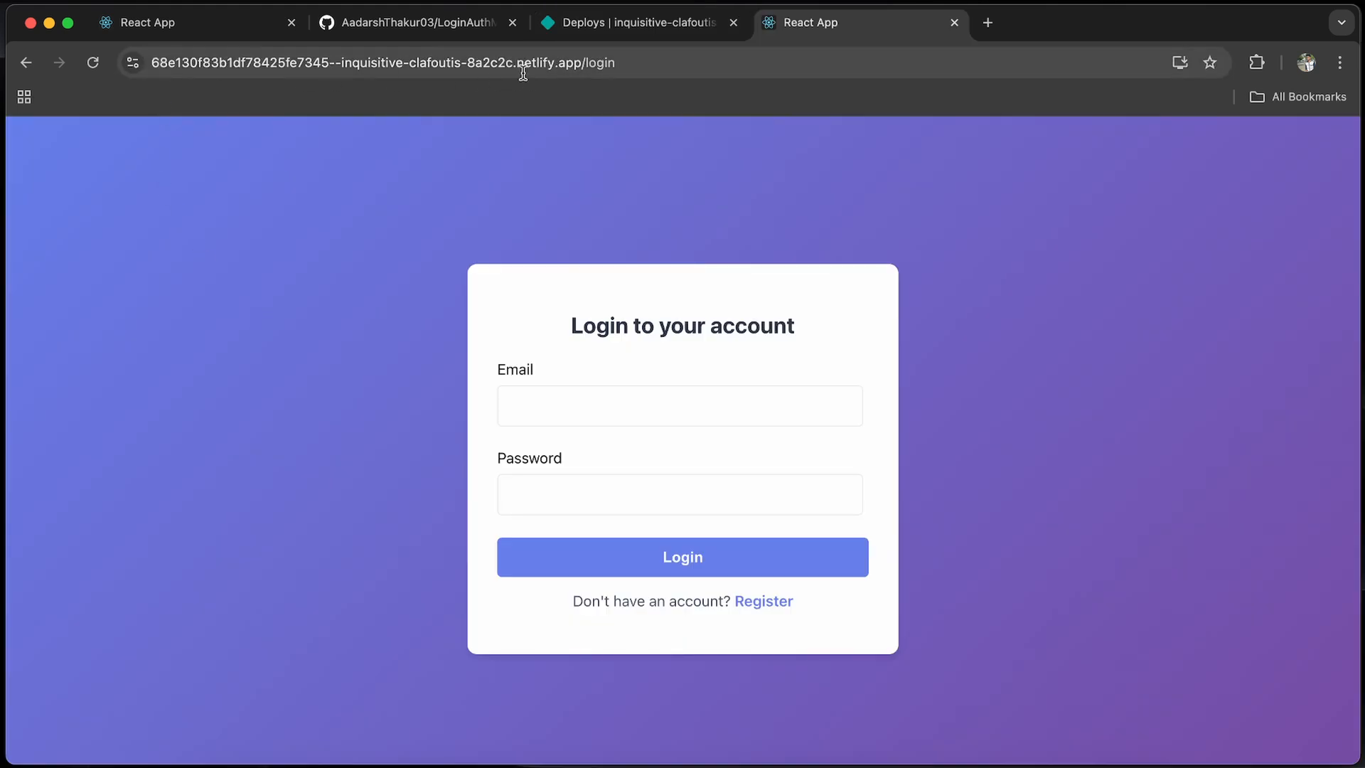
pyautogui.click(766, 606)
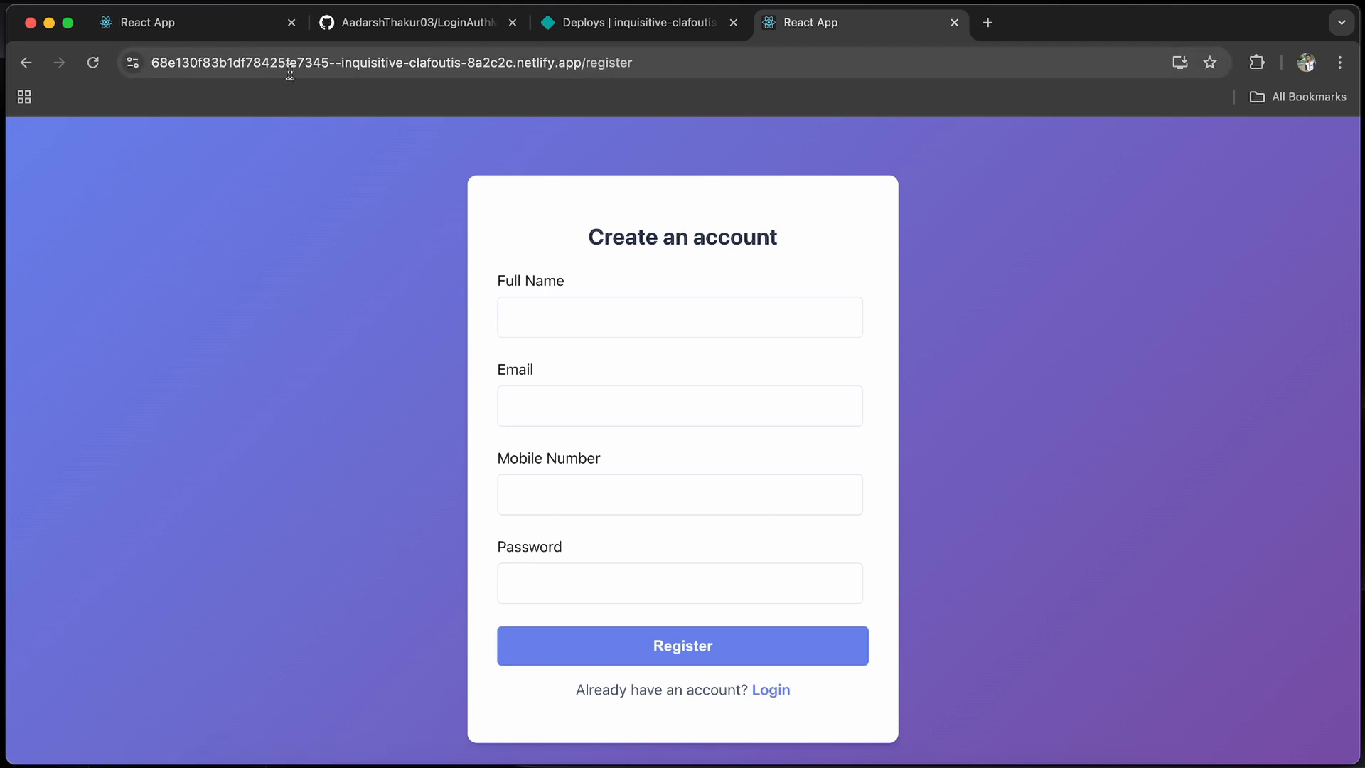
# Return to the Netlify project, start its quick setup and try to update the project name to login
pyautogui.click(599, 32)
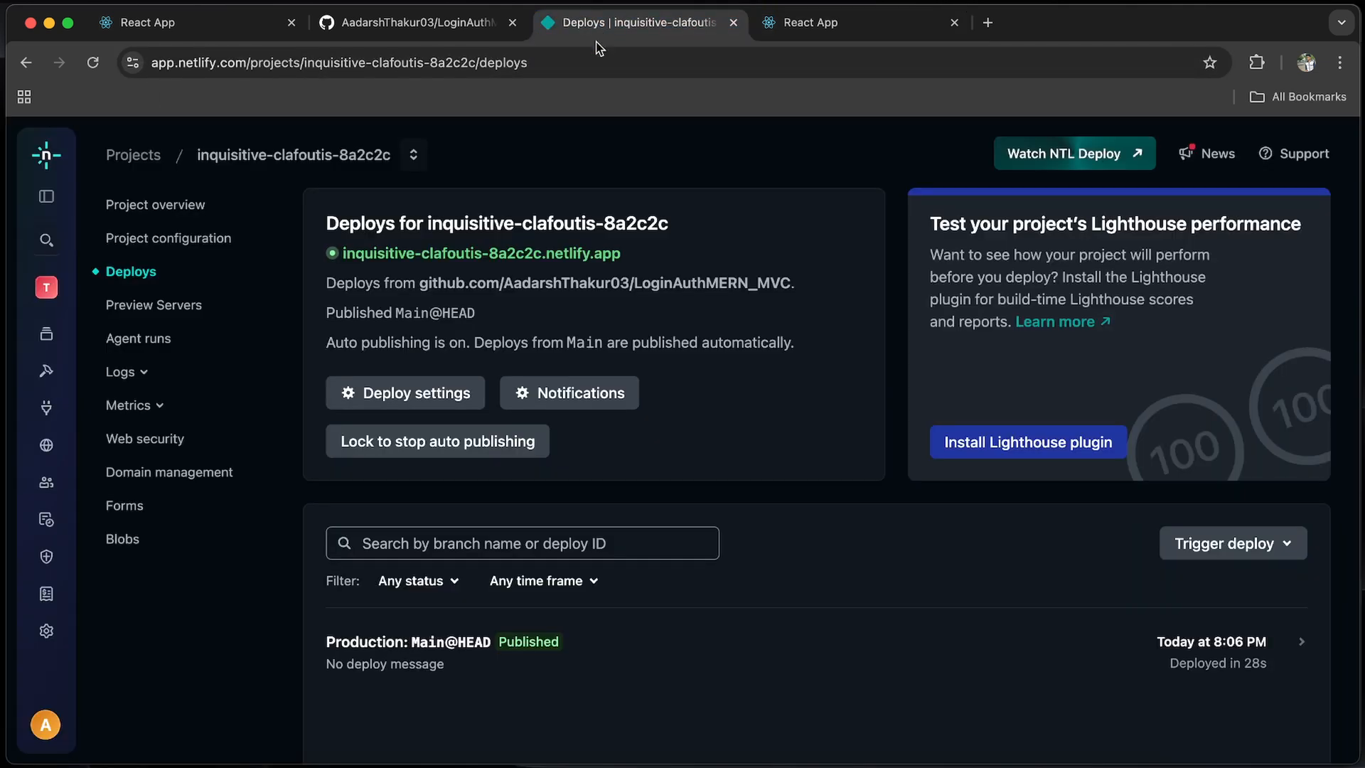
pyautogui.click(156, 207)
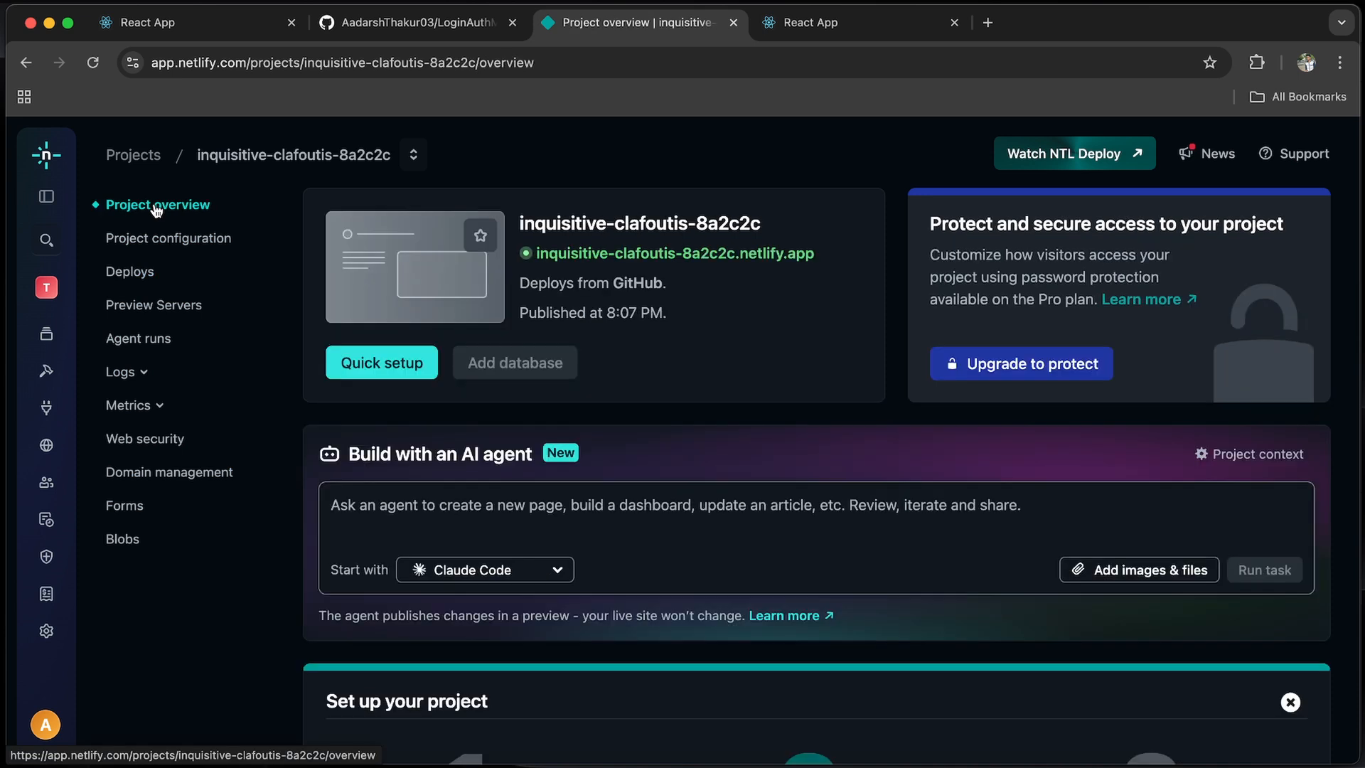
pyautogui.click(361, 367)
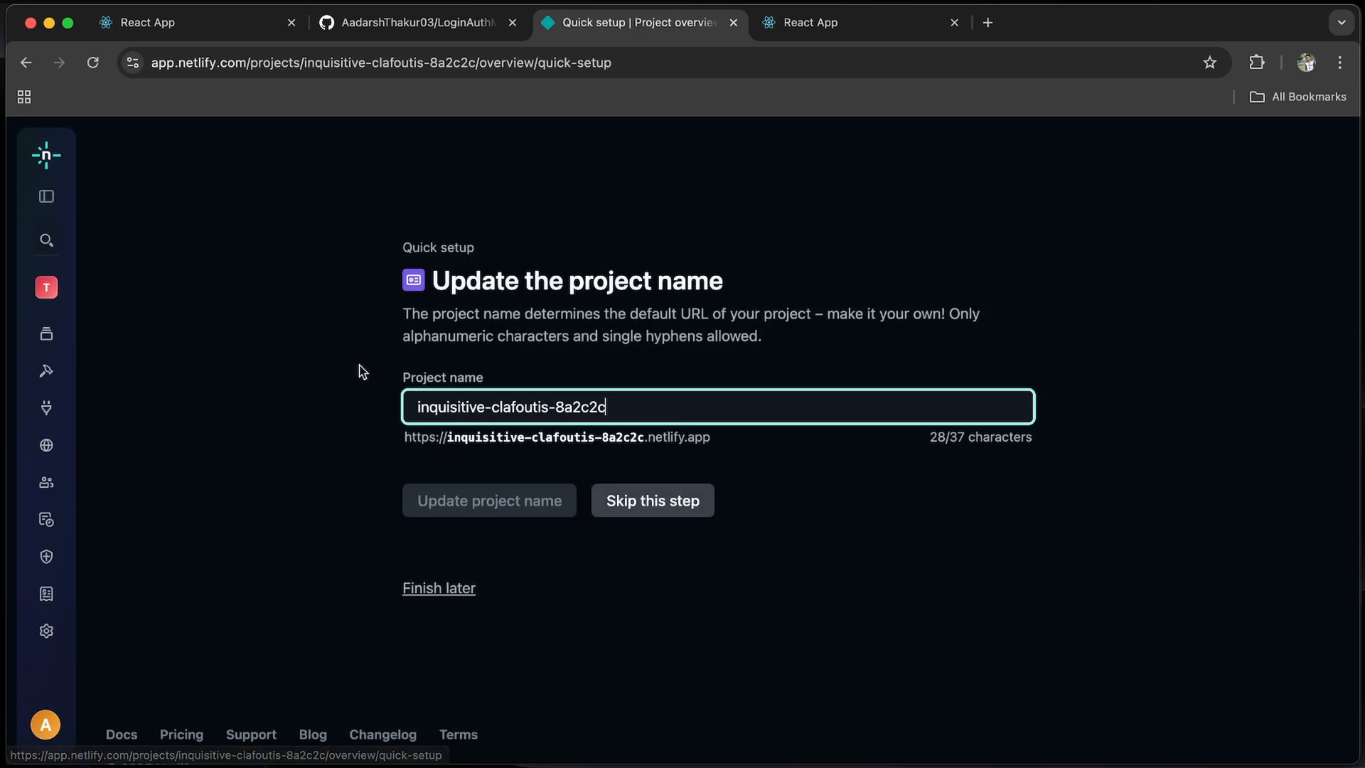
pyautogui.press('BackSpace')
pyautogui.press('BackSpace')
pyautogui.press('BackSpace')
pyautogui.press('BackSpace')
pyautogui.press('BackSpace')
pyautogui.press('BackSpace')
pyautogui.press('BackSpace')
pyautogui.press('BackSpace')
pyautogui.press('BackSpace')
pyautogui.press('BackSpace')
pyautogui.press('BackSpace')
pyautogui.press('BackSpace')
pyautogui.press('BackSpace')
pyautogui.press('BackSpace')
pyautogui.press('BackSpace')
pyautogui.press('BackSpace')
pyautogui.press('BackSpace')
pyautogui.press('BackSpace')
pyautogui.press('BackSpace')
pyautogui.press('BackSpace')
pyautogui.press('BackSpace')
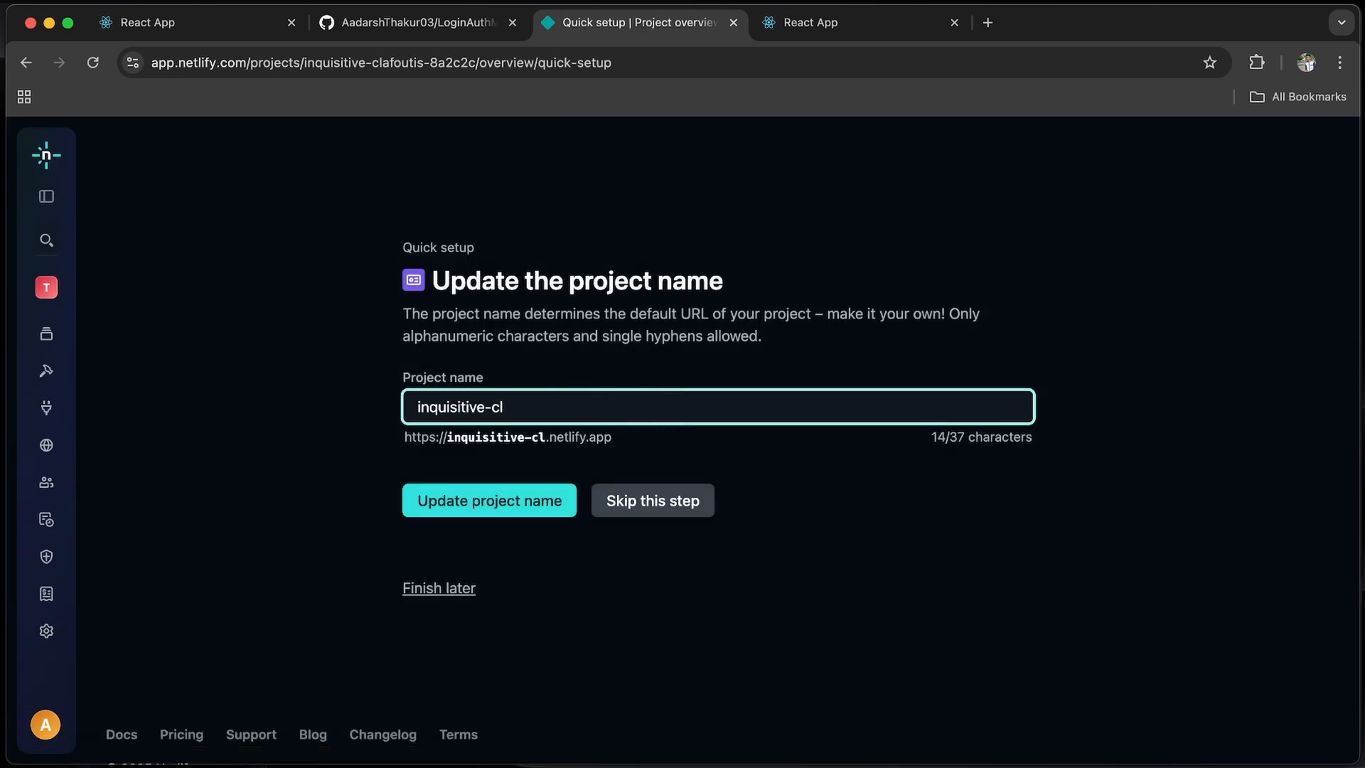
pyautogui.write('login')
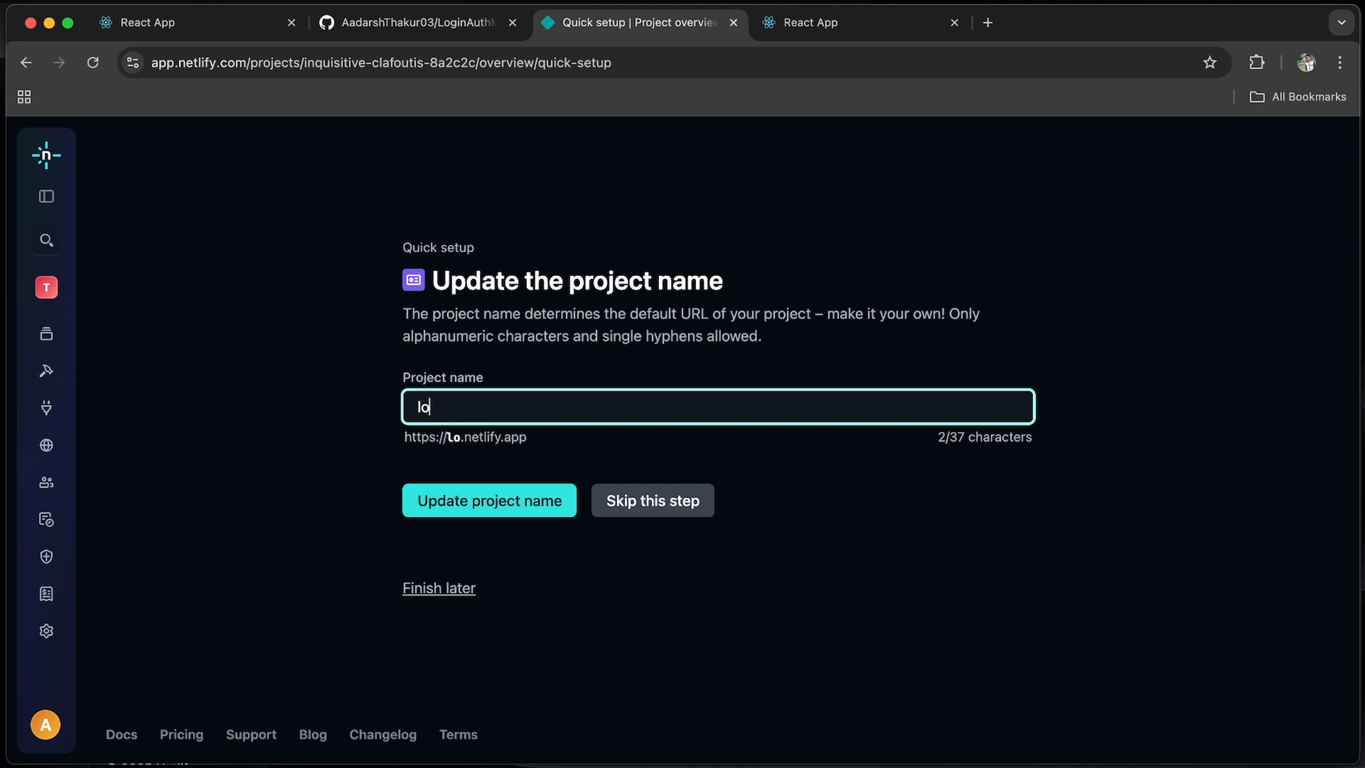
pyautogui.click(503, 500)
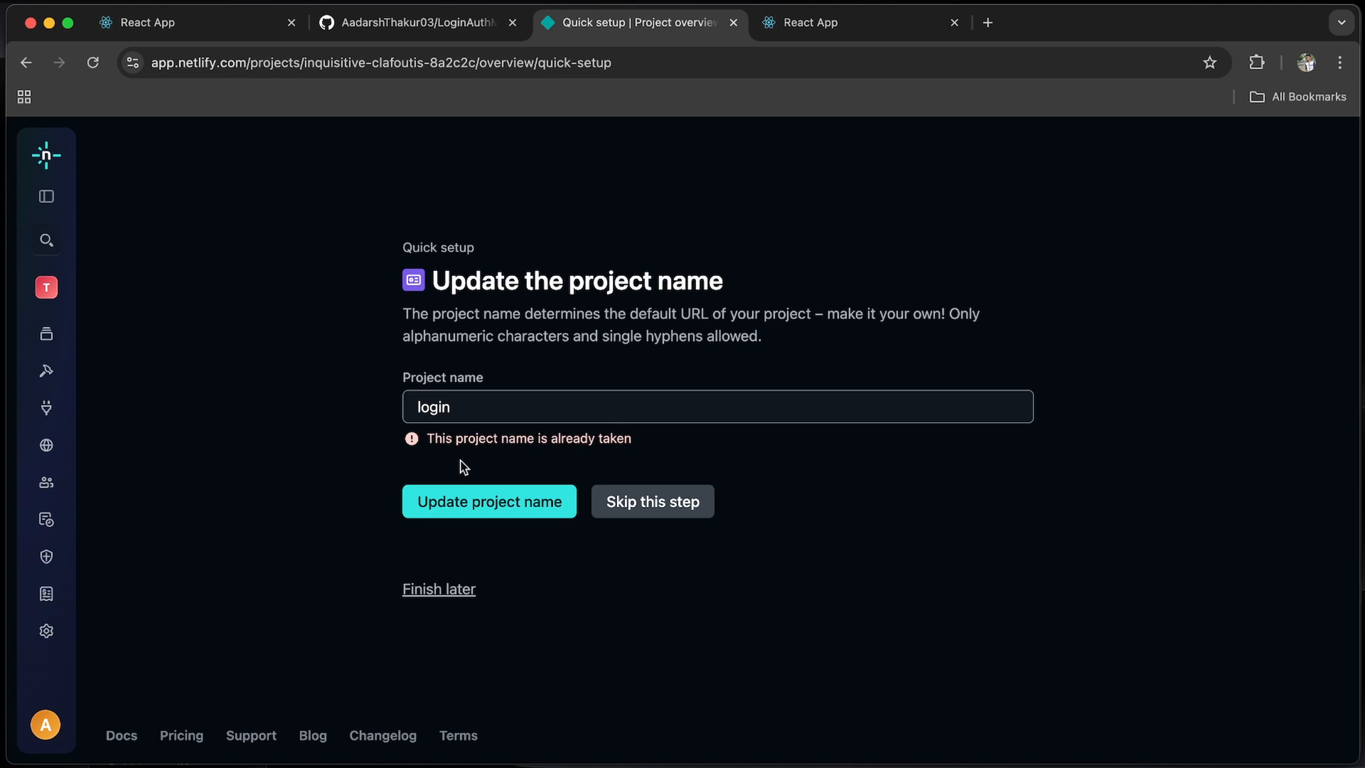
# Update the project name to login-mvc, leaving the remaining quick setup unfinished, and open the live site from the project overview
pyautogui.click(481, 405)
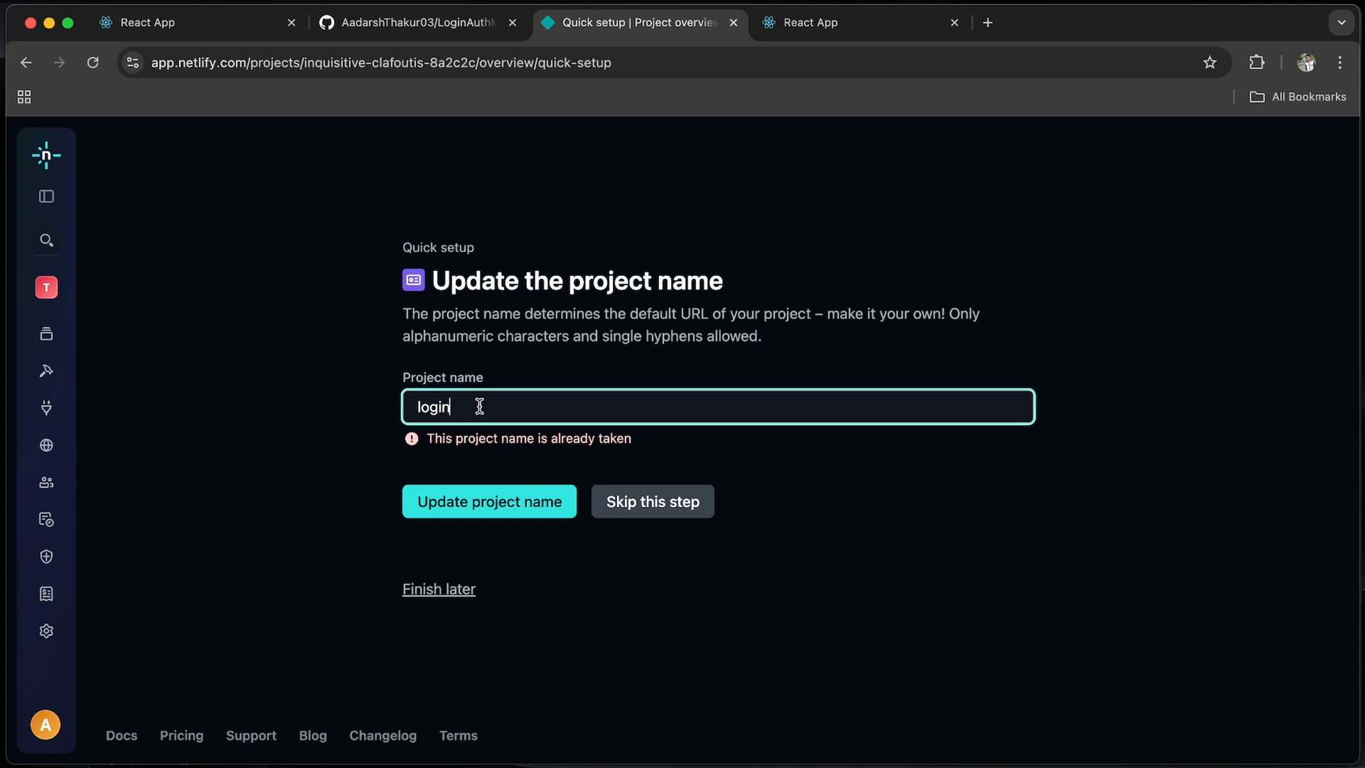
pyautogui.write('-mvc')
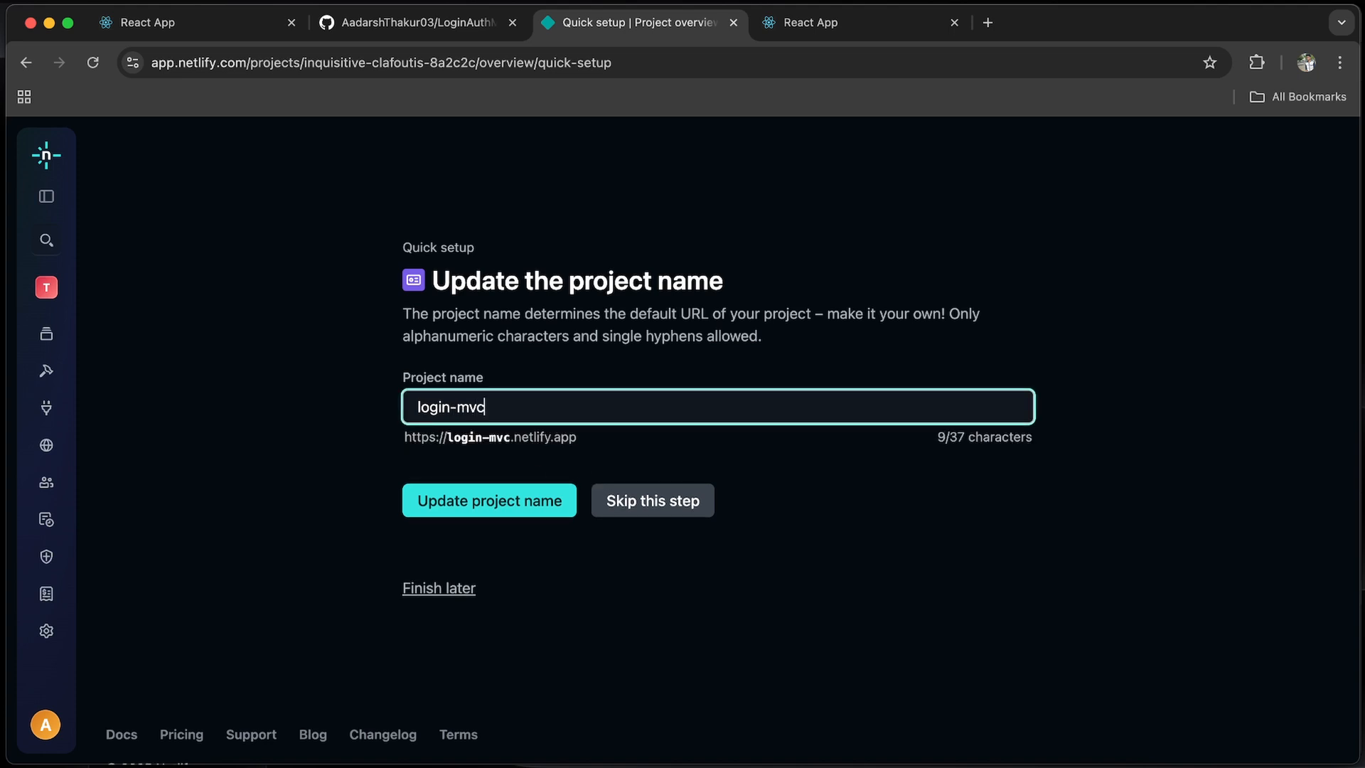
pyautogui.click(473, 500)
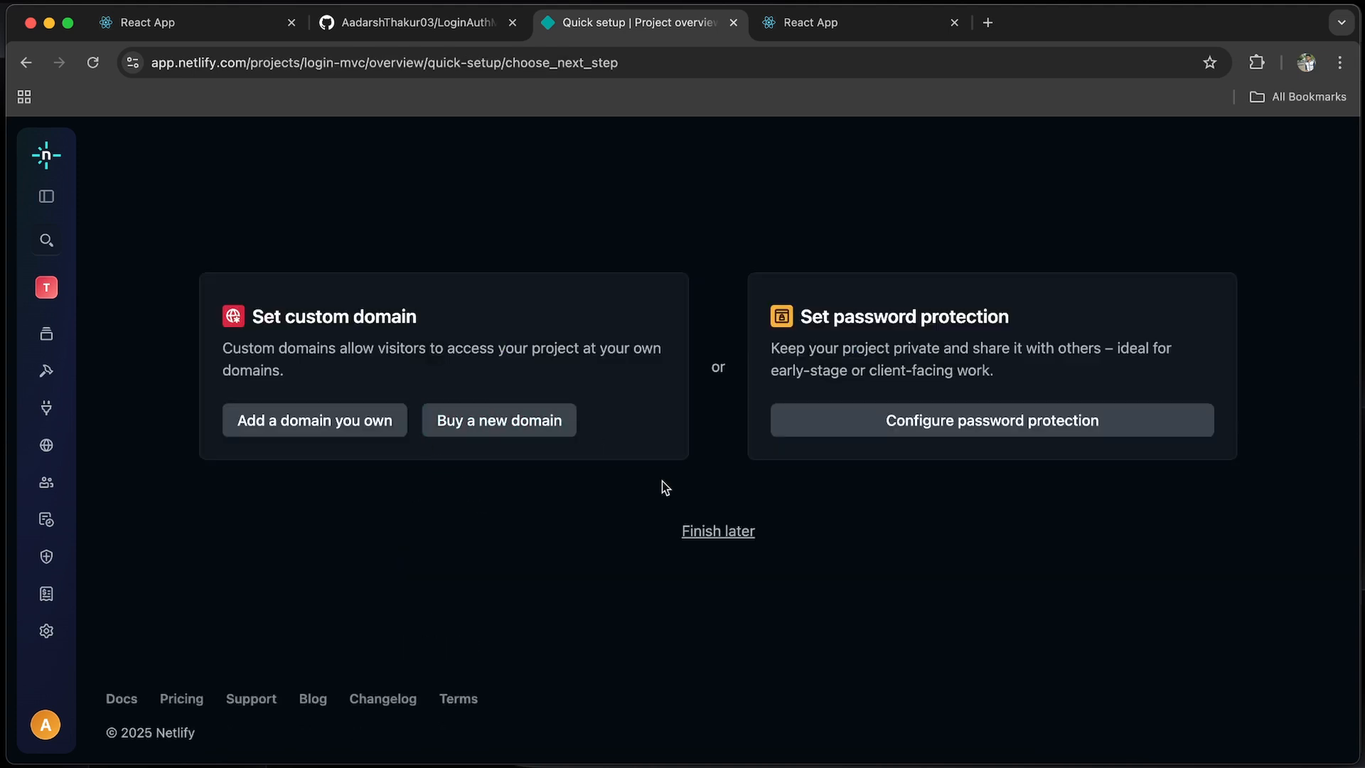
pyautogui.click(718, 531)
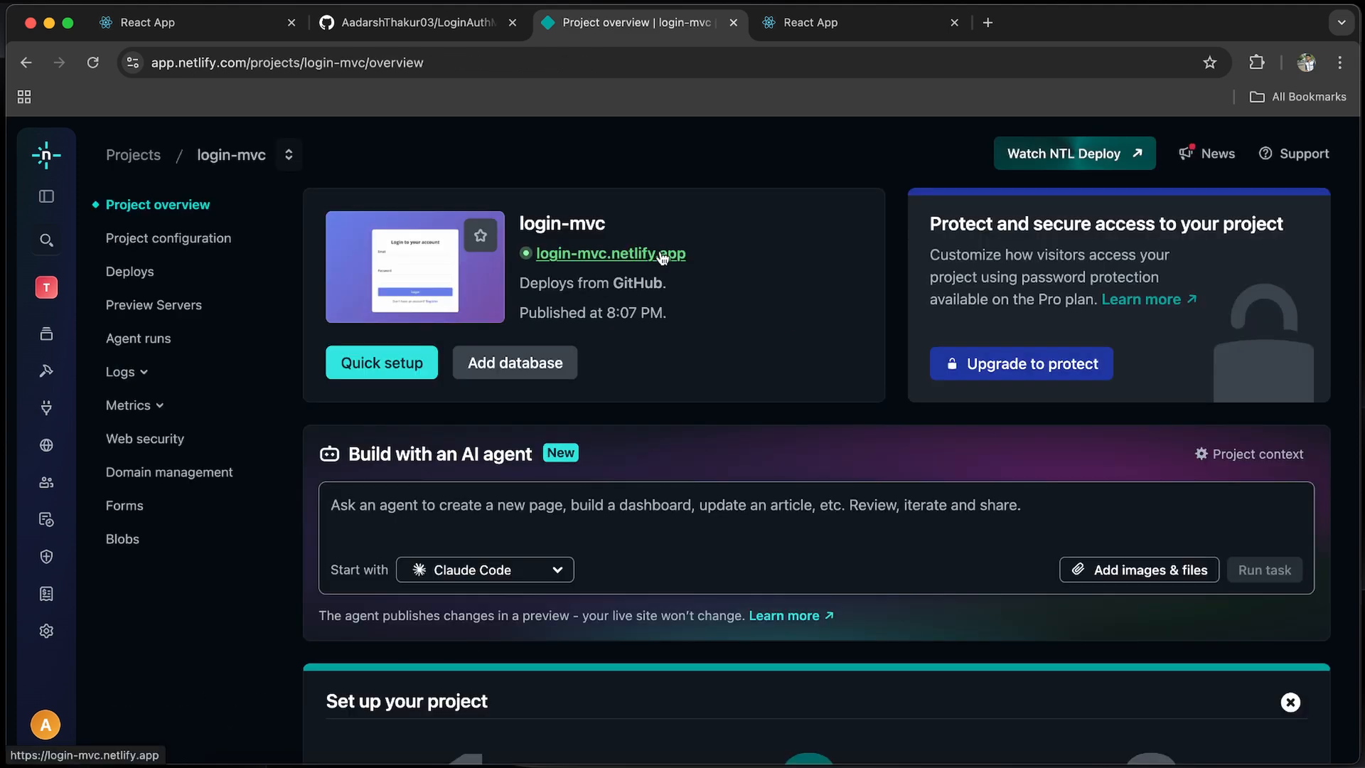
pyautogui.click(663, 257)
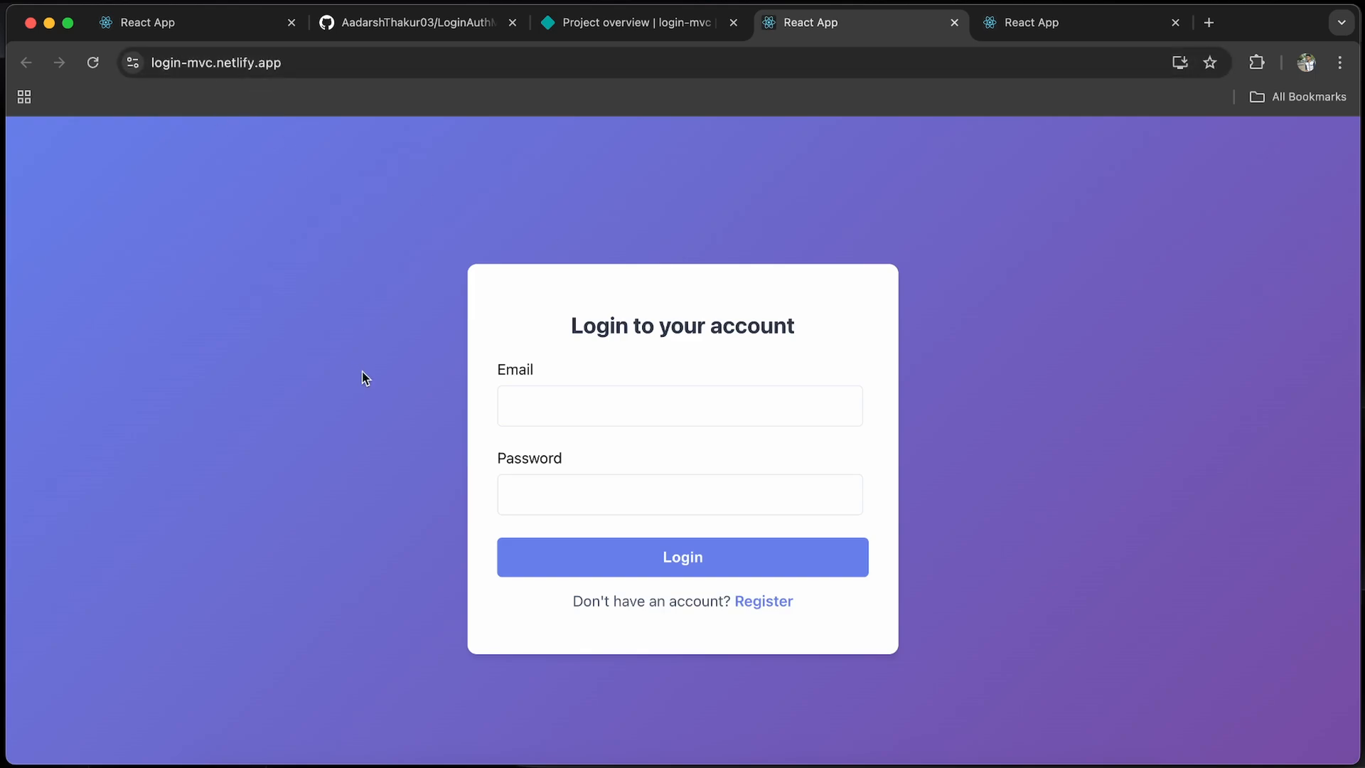